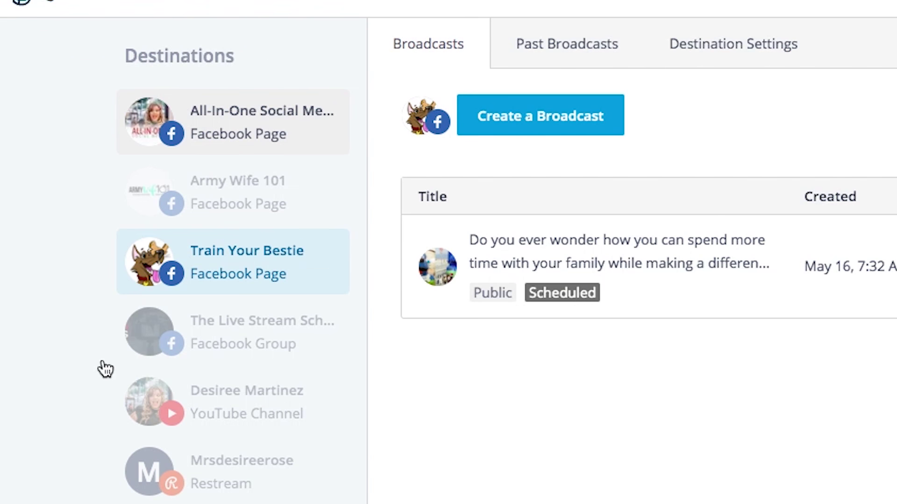
# - Show the broadcasts for the All-In-One Facebook page
pyautogui.click(234, 121)
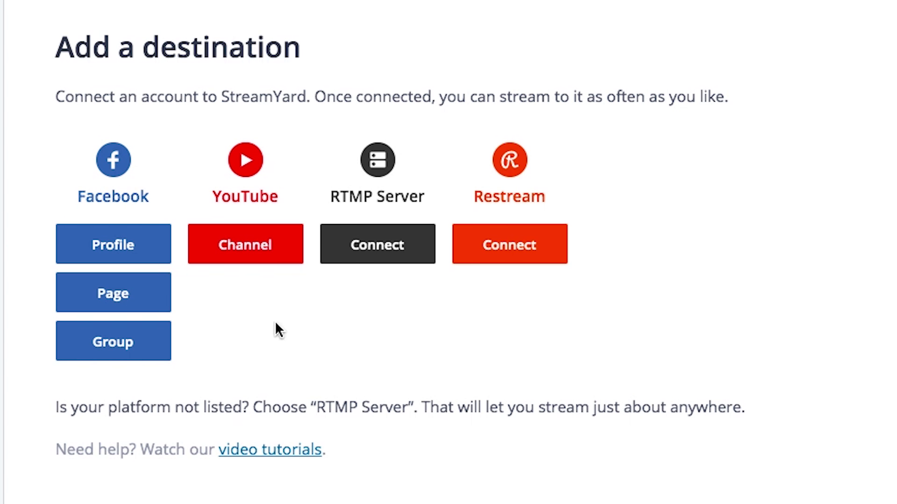
# - Highlight the RTMP Server and Restream destination options for emphasis
pyautogui.moveTo(318, 195); pyautogui.dragTo(562, 270)
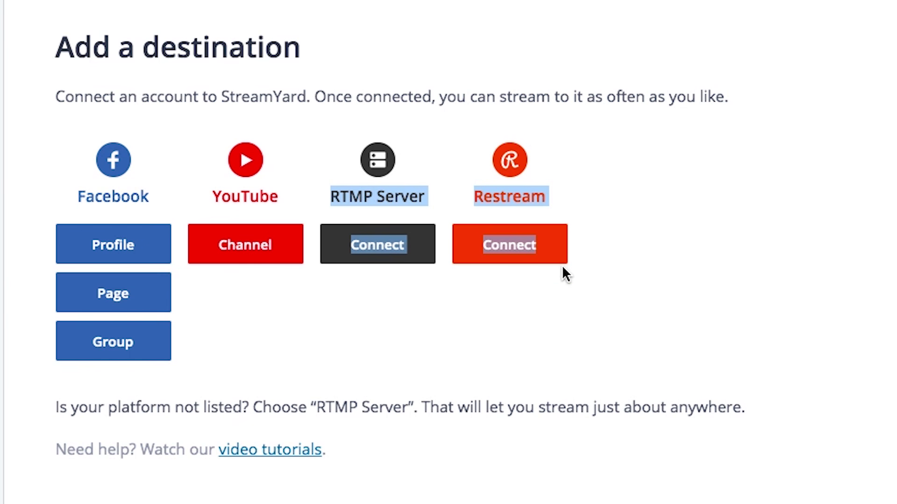
pyautogui.click(698, 304)
pyautogui.moveTo(326, 187); pyautogui.dragTo(544, 260)
pyautogui.click(298, 345)
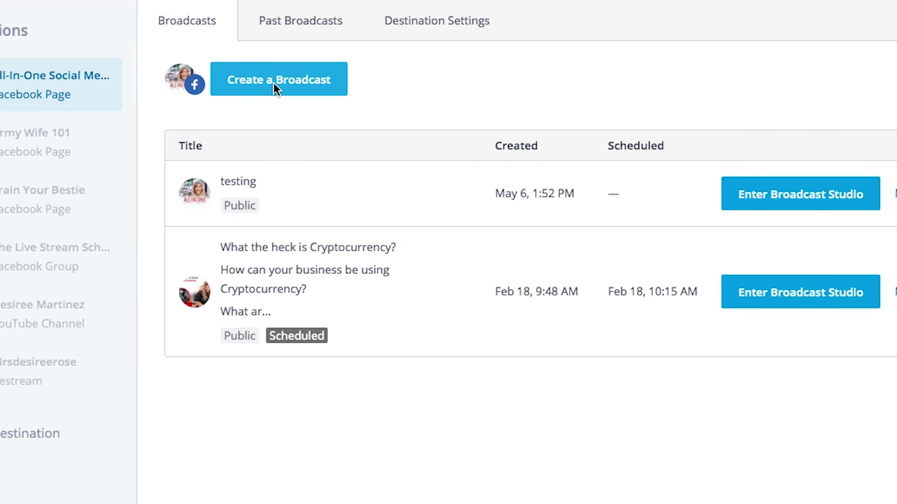
# - Create a new broadcast with Privacy kept as Public
pyautogui.click(274, 83)
pyautogui.click(337, 180)
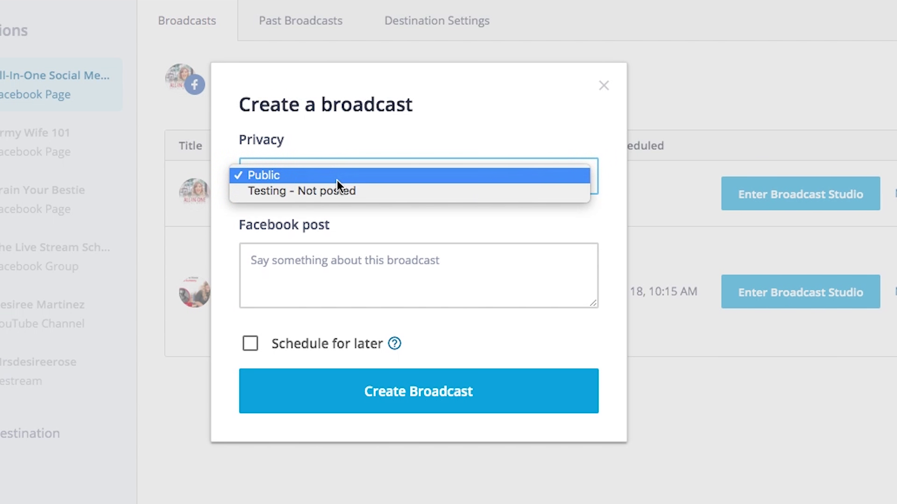
pyautogui.click(337, 180)
pyautogui.click(331, 270)
# - Paste the show notes' intro paragraphs and five header lines into the Facebook post
pyautogui.press('super+Tab')
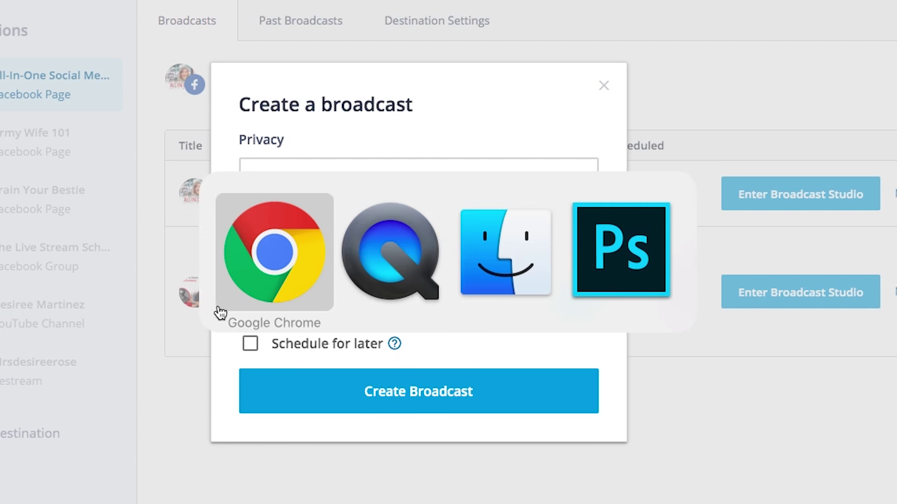
pyautogui.click(290, 284)
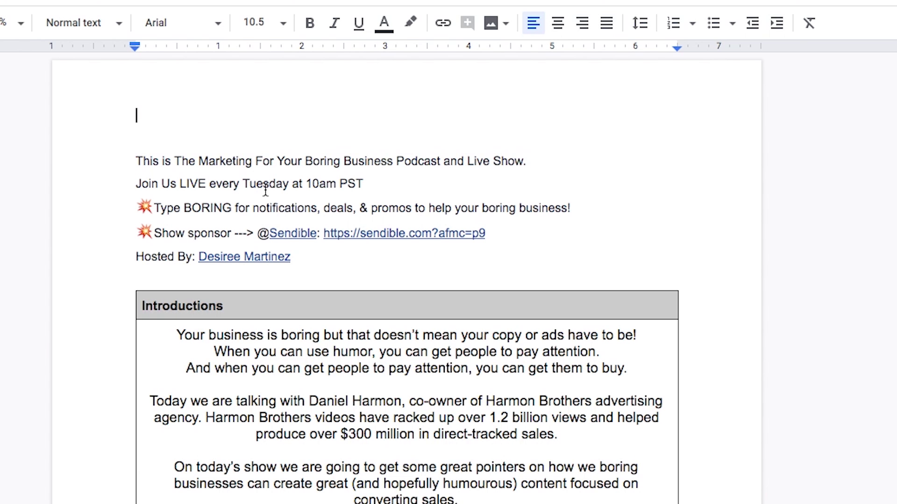
pyautogui.scroll(-3, 265, 191)
pyautogui.moveTo(170, 246); pyautogui.dragTo(552, 461)
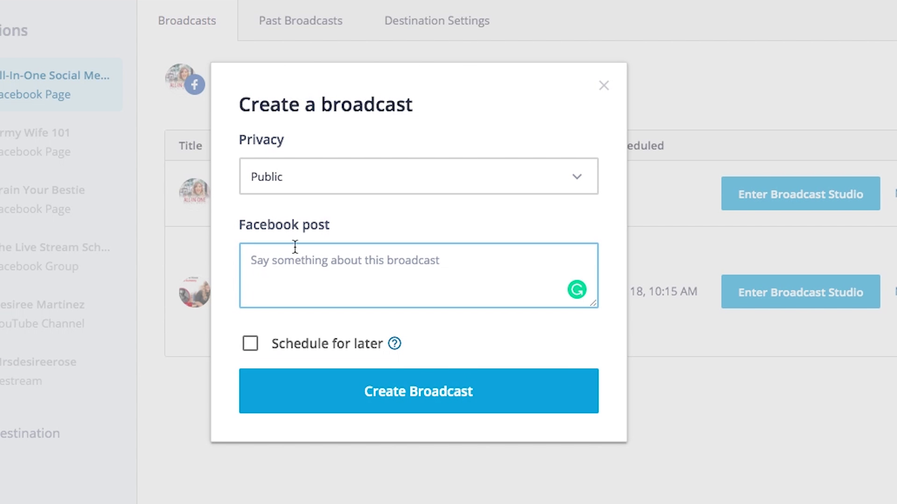
pyautogui.write('Your business is boring but that doesn’t mean your copy or ads have to be! When you can use humor, you can get people to pay attention. And when you can get people to pay attention, you can get them to buy.  Today we are talking with Daniel Harmon, co-owner of Harmon Brothers advertising agency. Harmon Brothers videos have racked up over 1.2 billion views and helped produce over $300 million in direct-tracked sales.  On today’s show we are going to get some great pointers on how we boring businesses can create great (and hopefully humourous) content focused on converting sales.  OH! And enter to win a free copy of Poop to Gold the wonderful best selling book about the Harmon Brother’s marketing method.')
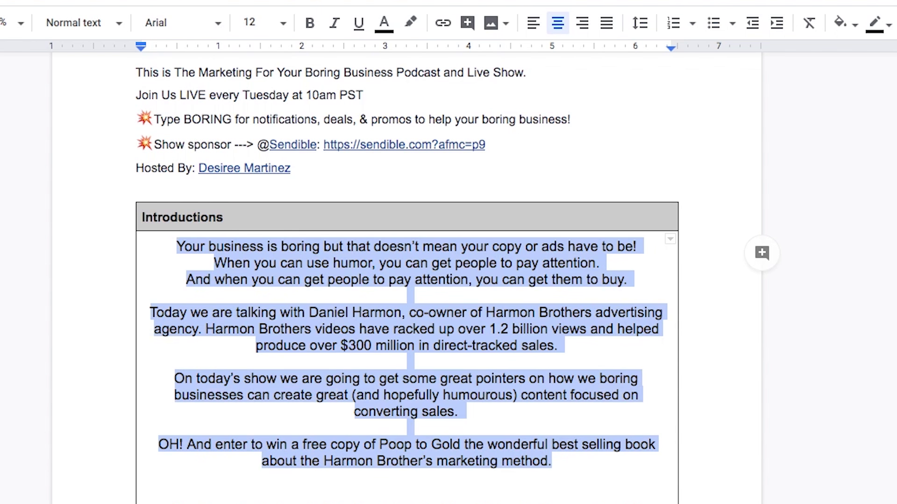
pyautogui.moveTo(264, 174); pyautogui.dragTo(116, 83)
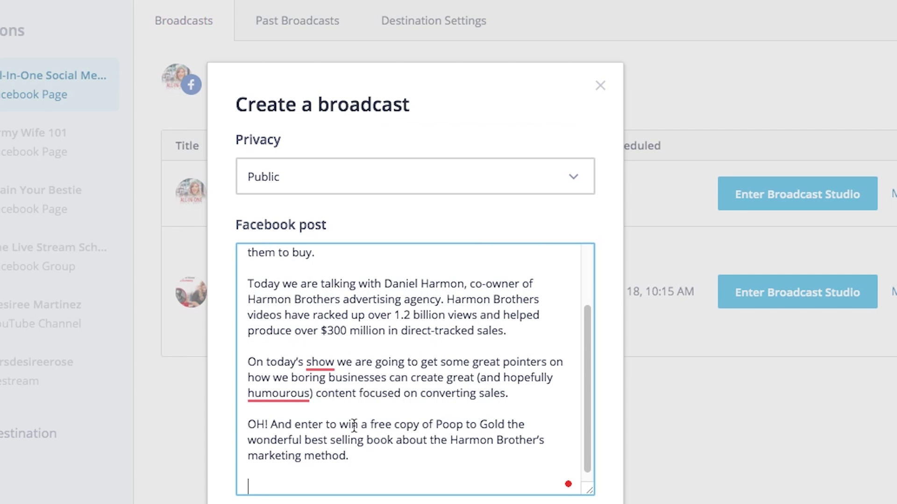
pyautogui.write('This is The Marketing For Your Boring Business Podcast and Live Show. Join Us LIVE every Tuesday at 10am PST 💥Type BORING for notifications, deals, & promos to help your boring business! 💥Show sponsor ---> @Sendible: https://sendible.com?afmc=p9 Hosted By: Desiree Martinez')
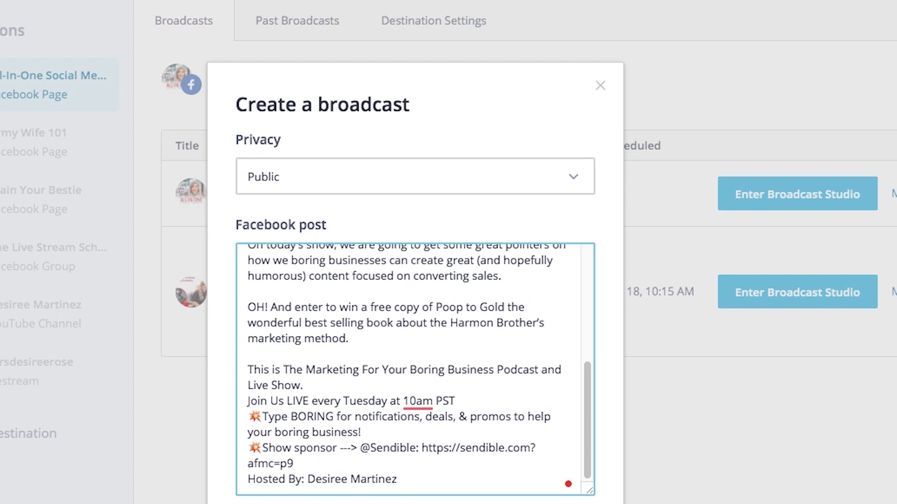
# - Set the broadcast start time to 10:00 AM on May 21, 2019
pyautogui.scroll(-8, 320, 417)
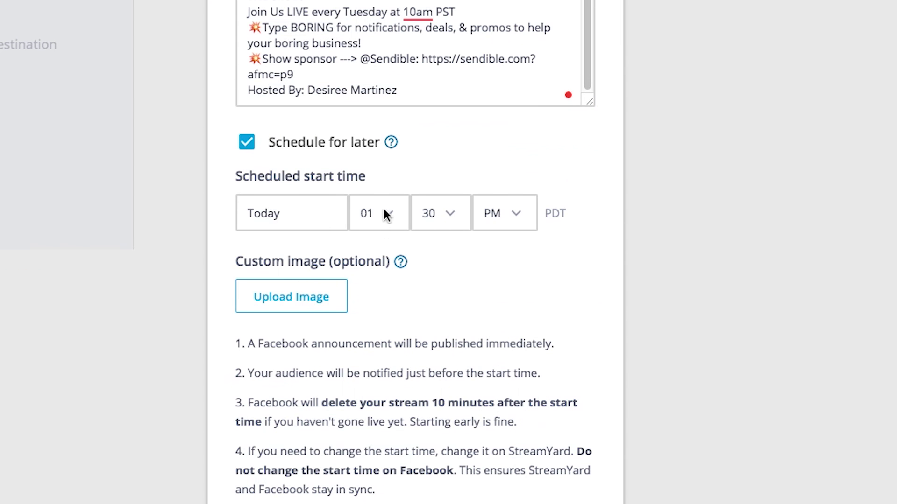
pyautogui.click(385, 215)
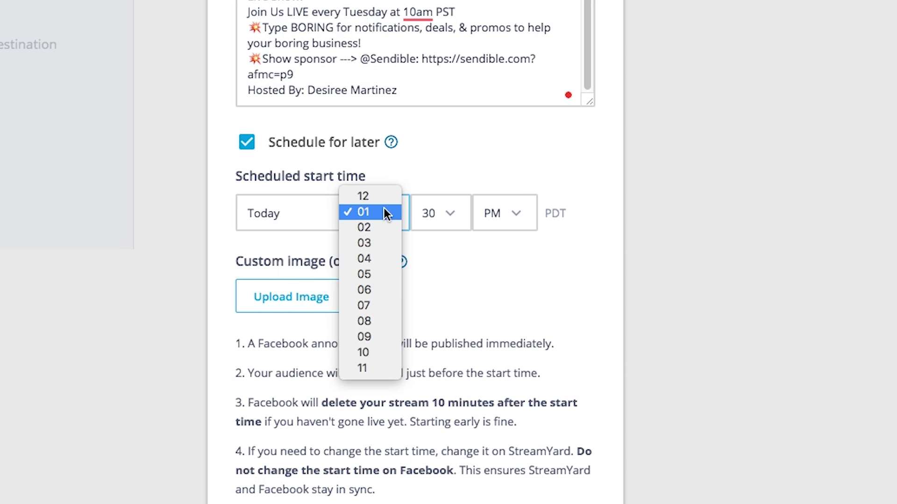
pyautogui.click(376, 352)
pyautogui.click(436, 211)
pyautogui.click(439, 120)
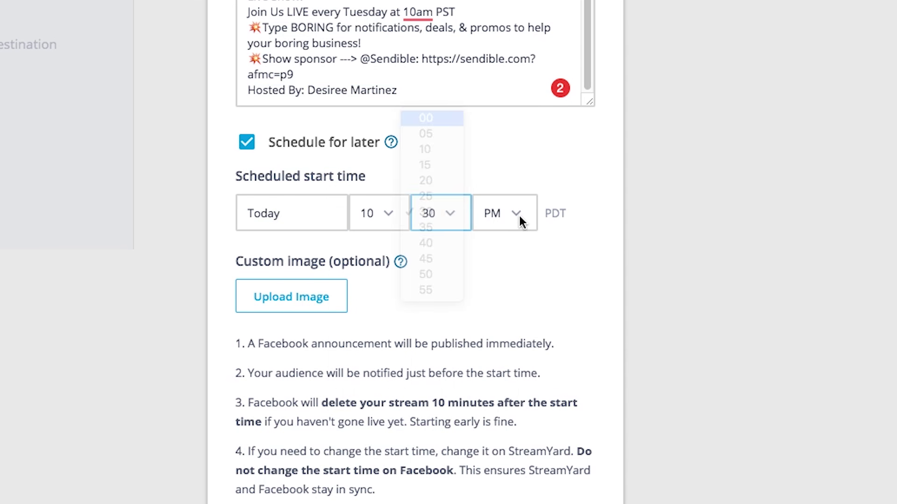
pyautogui.click(519, 216)
pyautogui.click(491, 195)
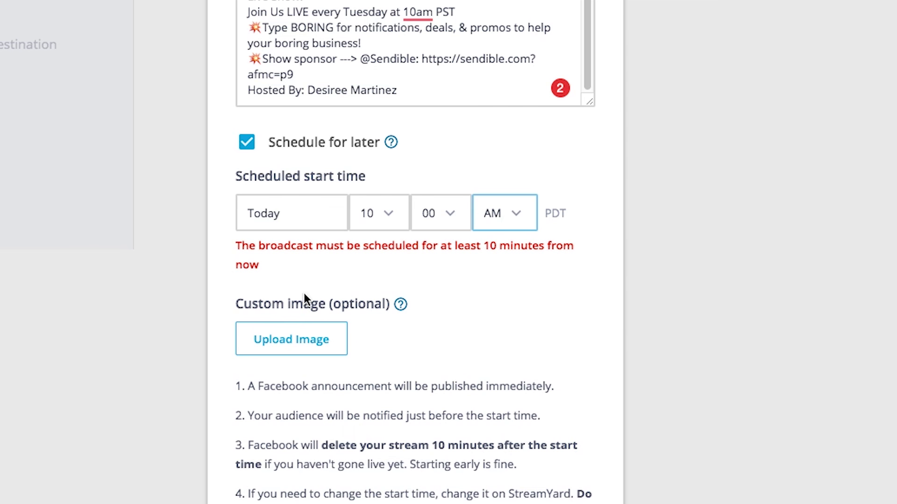
# - Upload Cover.jpeg as the broadcast's custom image and apply it
pyautogui.click(296, 304)
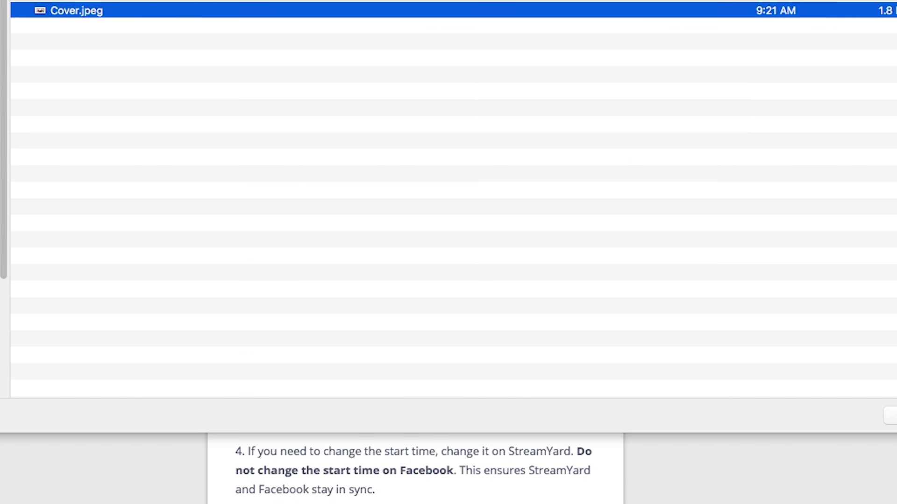
pyautogui.press('Return')
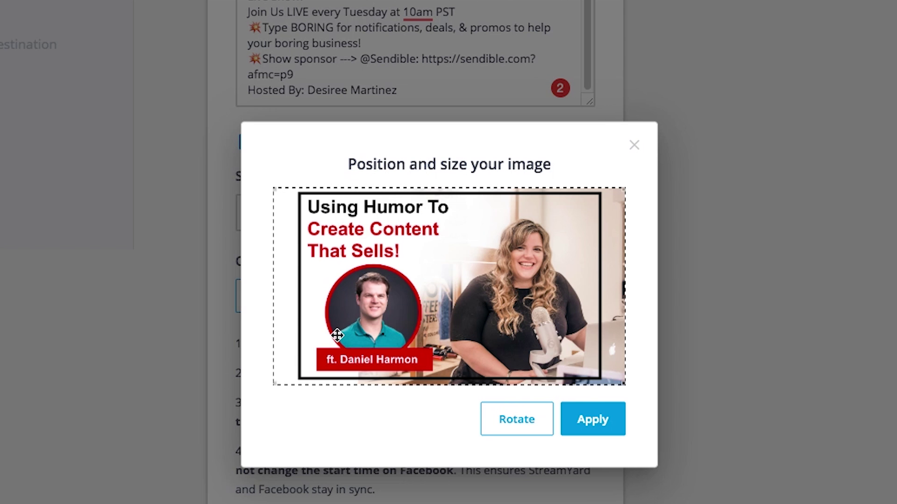
pyautogui.click(597, 425)
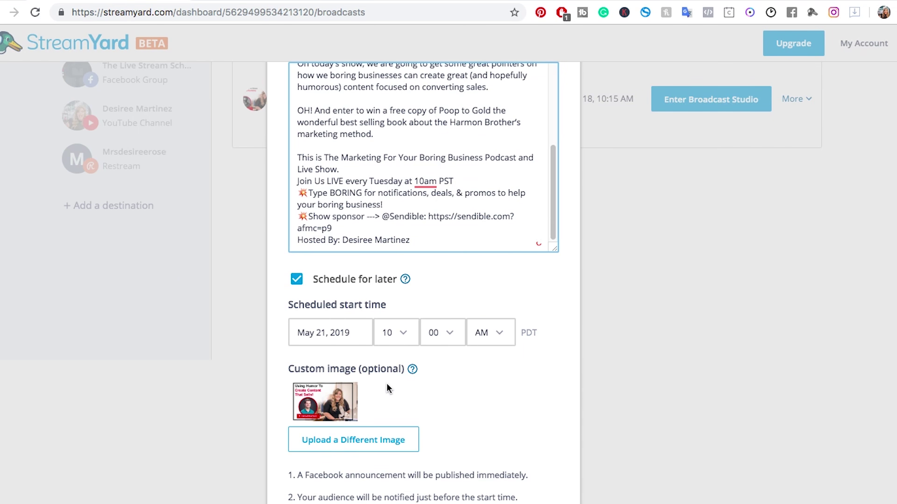
# - Review the post, schedule the broadcast, and open its studio
pyautogui.scroll(-3, 386, 388)
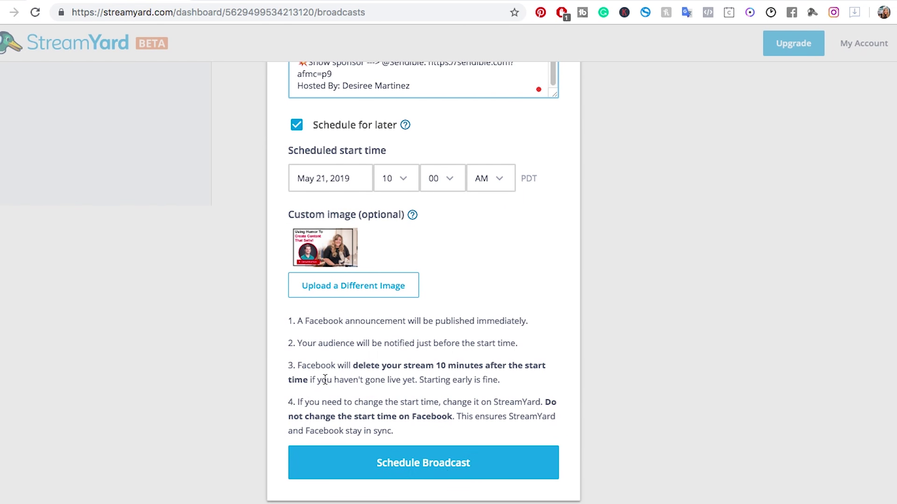
pyautogui.scroll(10, 325, 379)
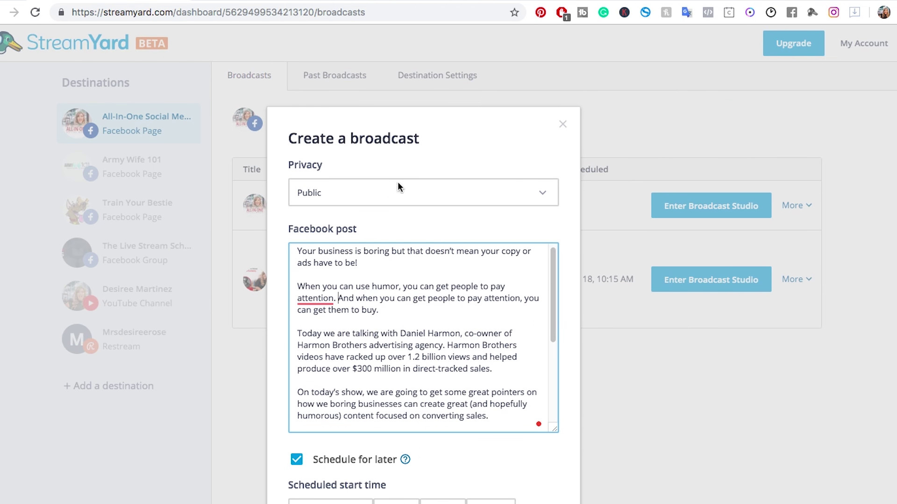
pyautogui.scroll(-5, 401, 369)
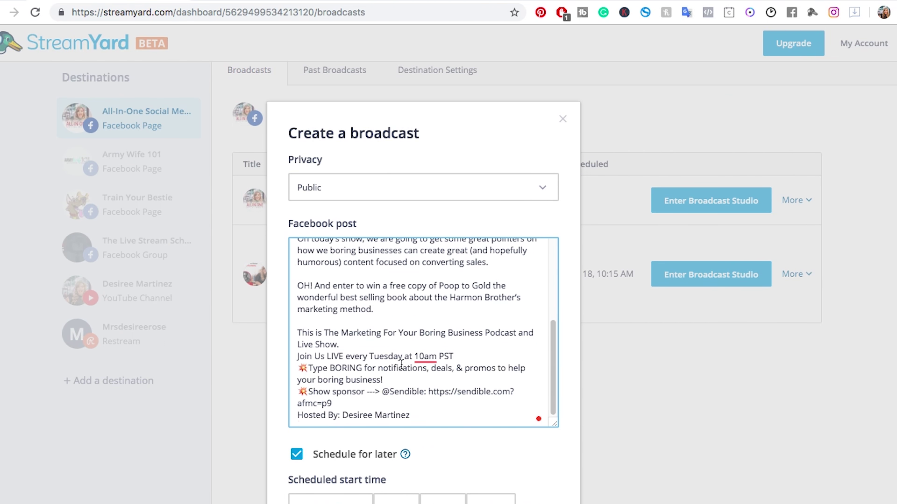
pyautogui.scroll(-4, 402, 364)
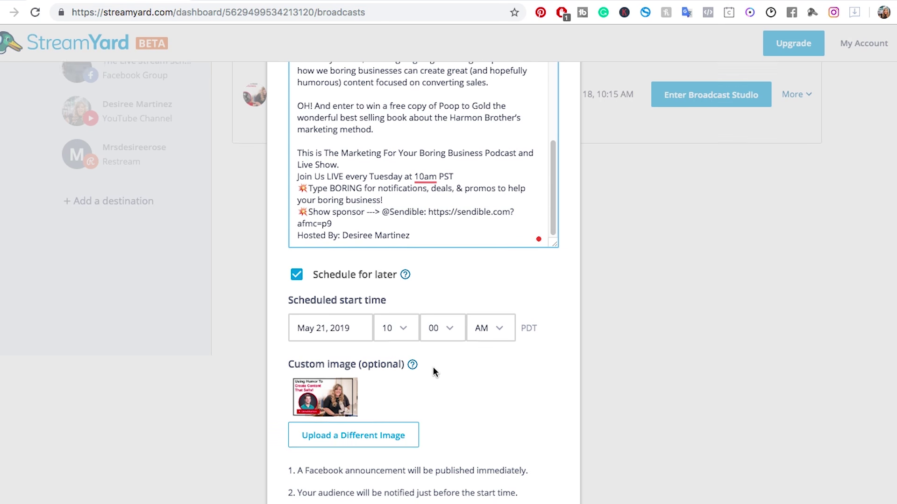
pyautogui.scroll(-5, 432, 369)
pyautogui.click(429, 486)
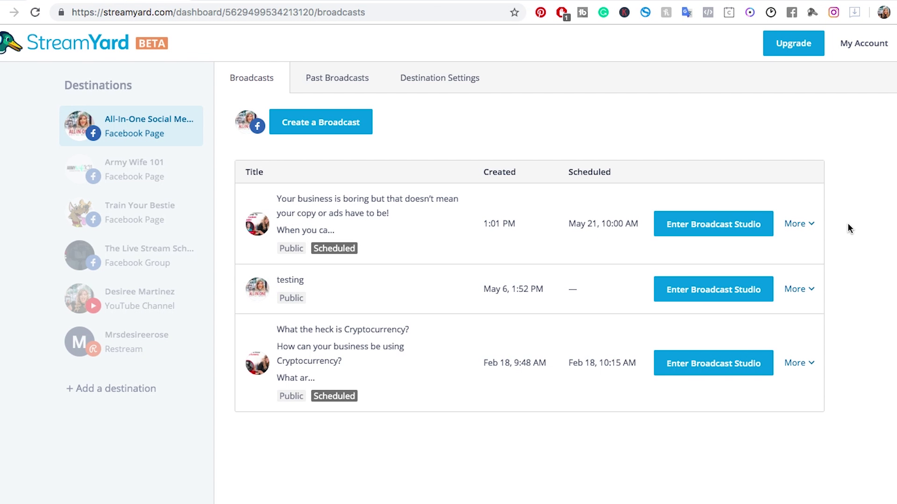
pyautogui.click(701, 227)
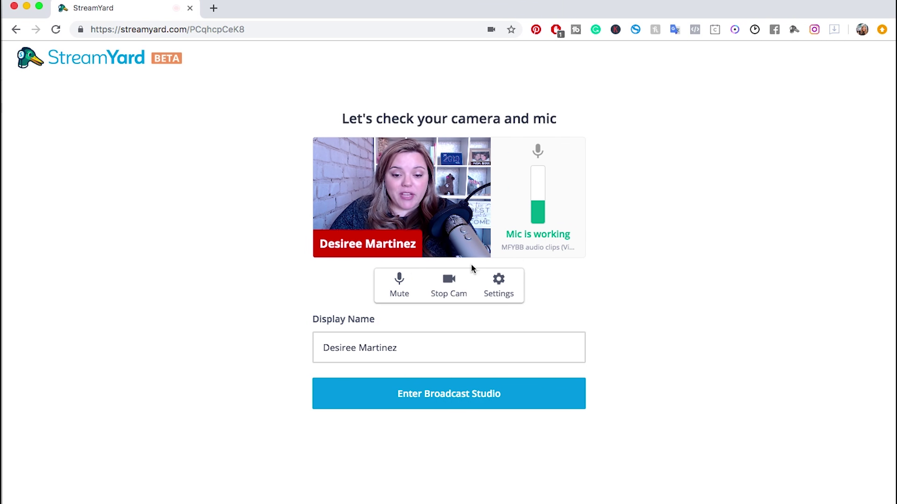
# - Check the display name and 720p camera resolution, then enter the broadcast studio
pyautogui.click(452, 345)
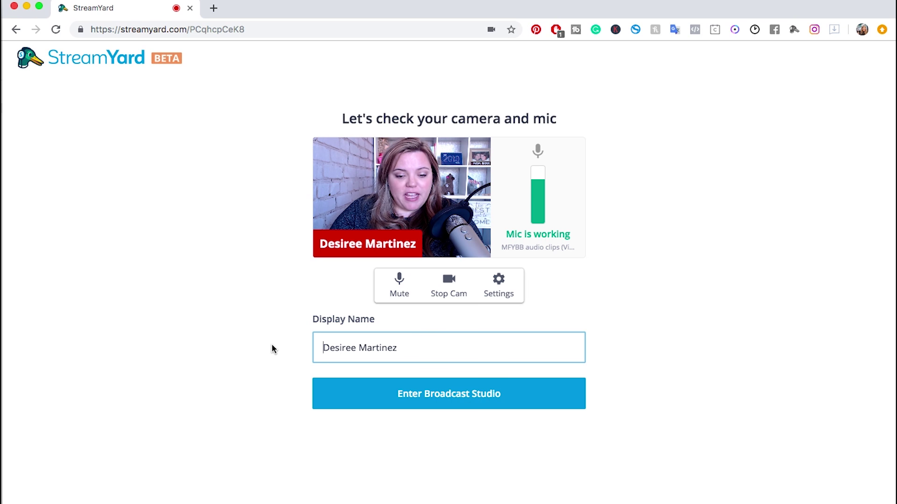
pyautogui.tripleClick(444, 353)
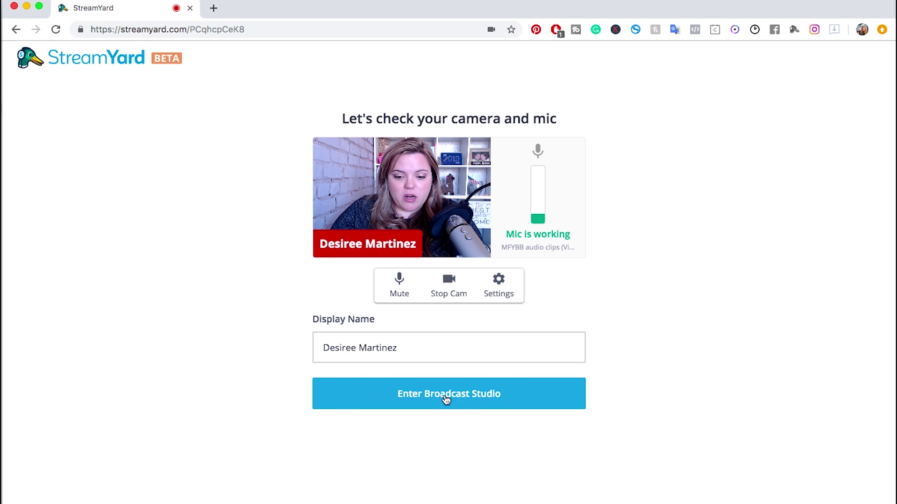
pyautogui.click(499, 284)
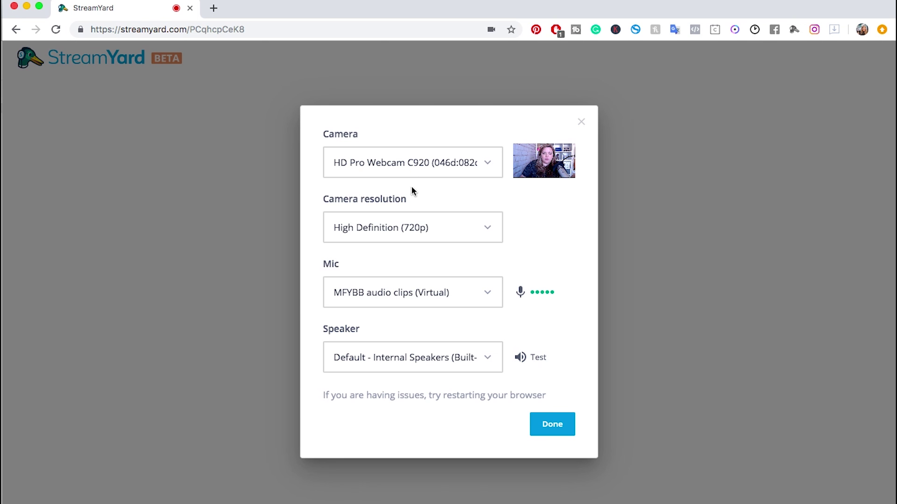
pyautogui.click(411, 229)
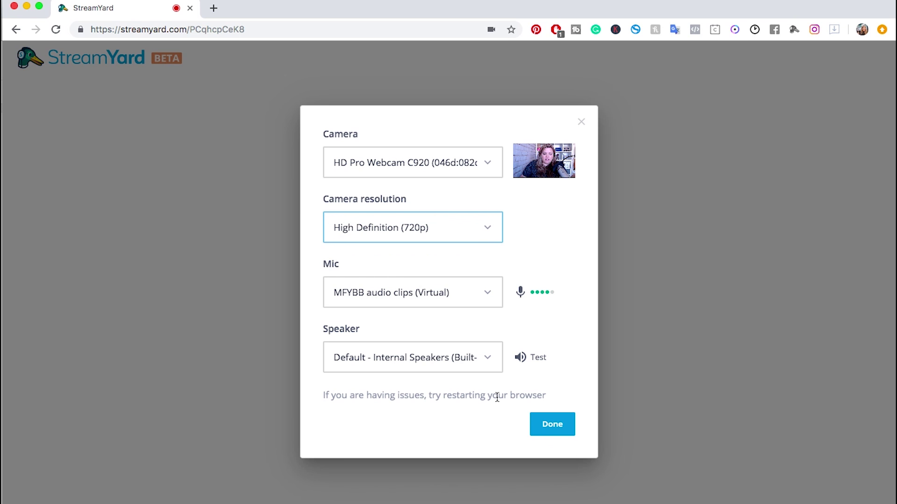
pyautogui.click(532, 420)
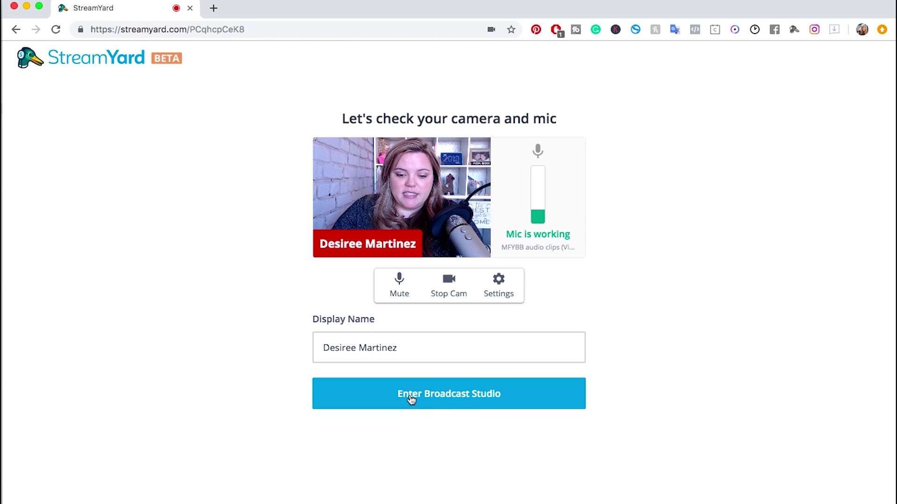
pyautogui.click(385, 380)
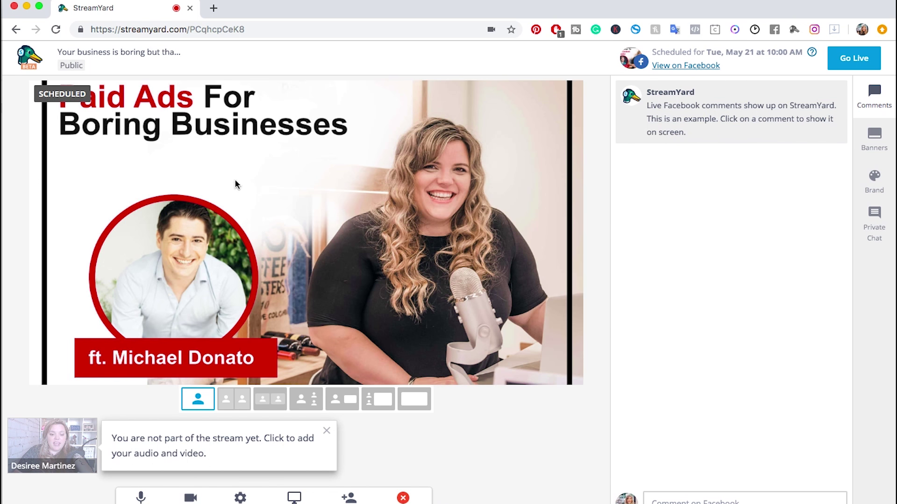
# - Put the host's camera on stream and hide the Paid Ads overlay
pyautogui.click(862, 188)
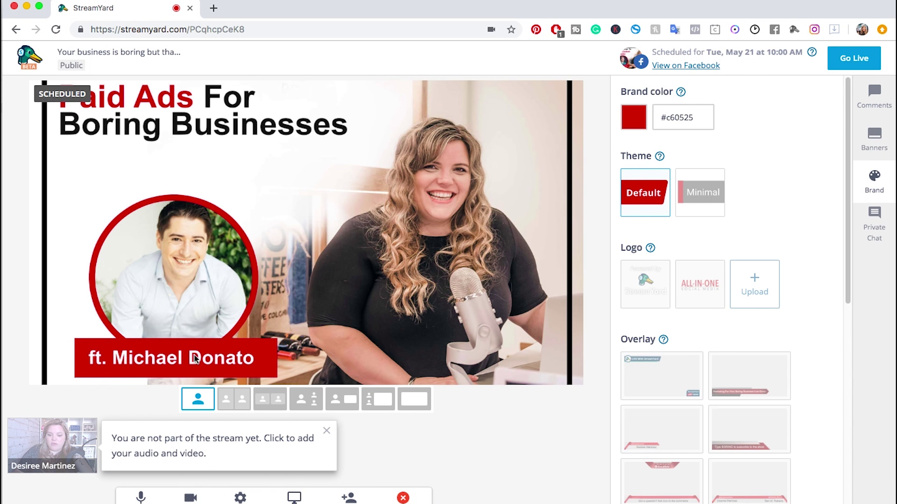
pyautogui.click(80, 439)
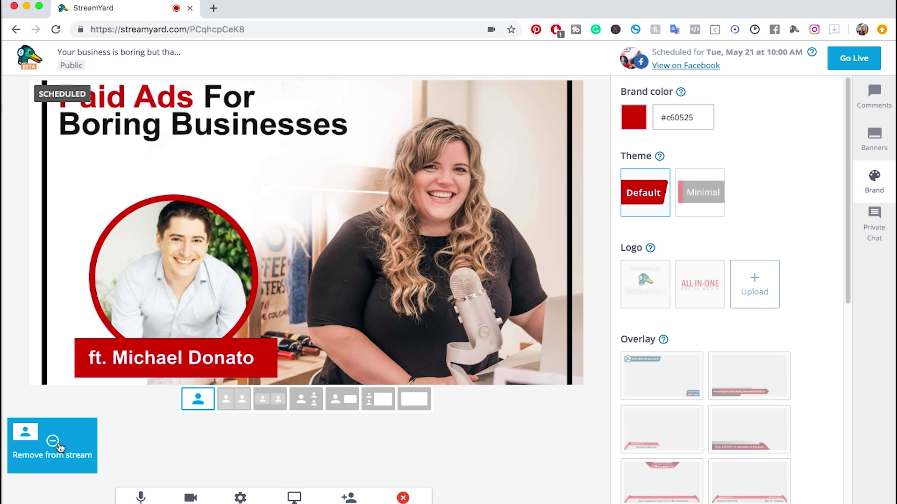
pyautogui.scroll(-2, 696, 426)
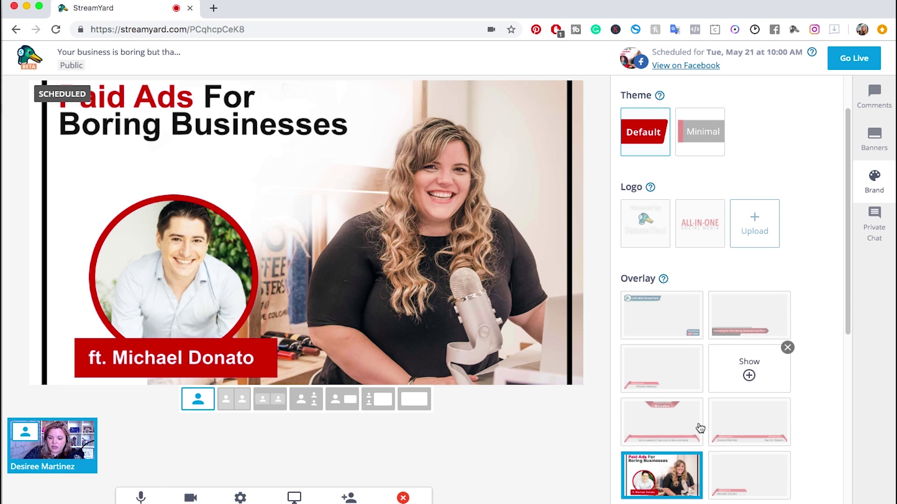
pyautogui.click(660, 472)
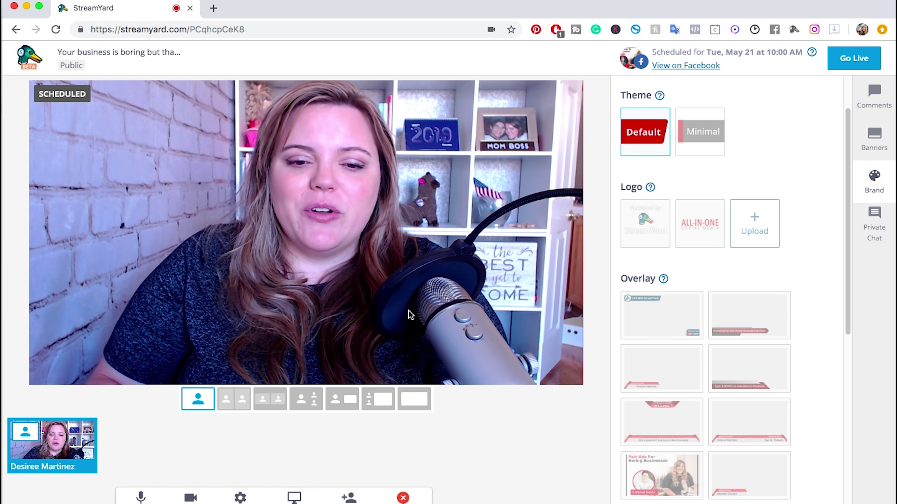
pyautogui.click(50, 443)
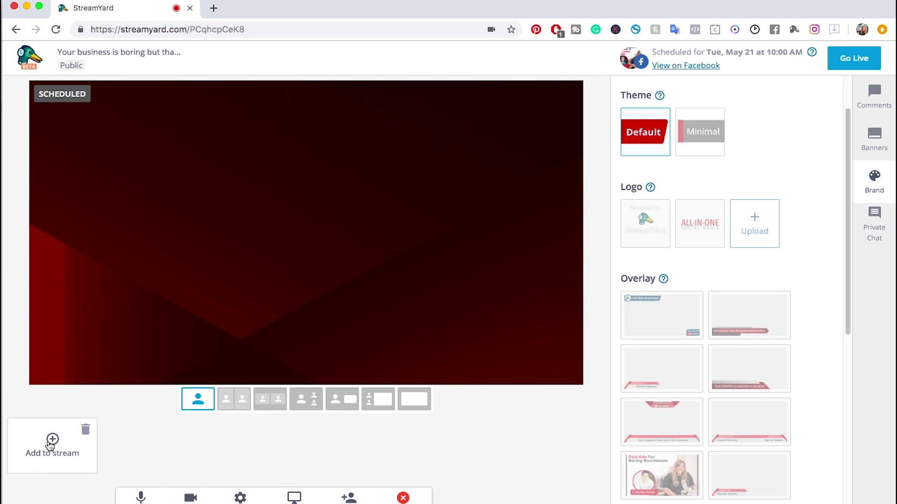
pyautogui.click(51, 443)
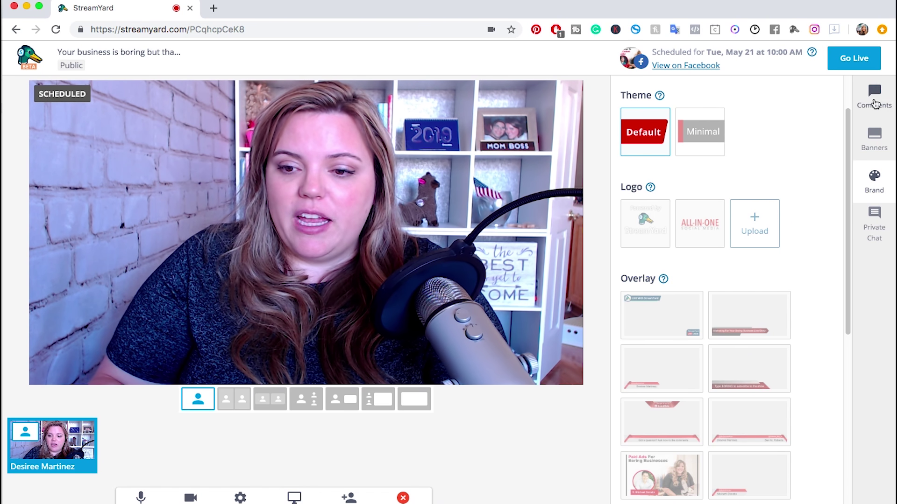
pyautogui.click(873, 96)
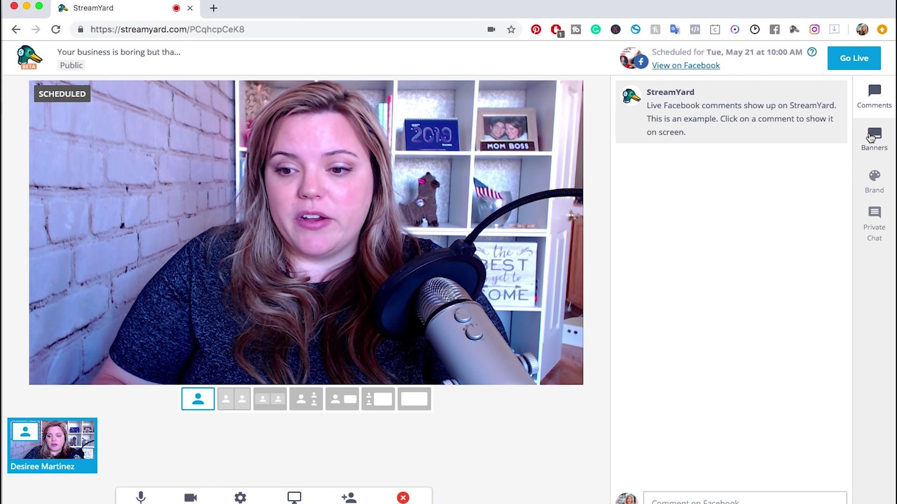
# - Switch the host's name banner to the red Default theme
pyautogui.click(871, 137)
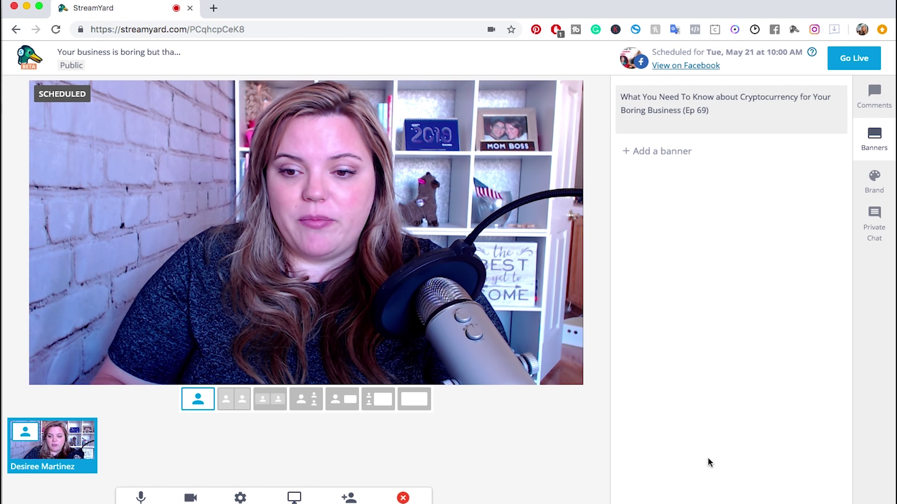
pyautogui.click(874, 187)
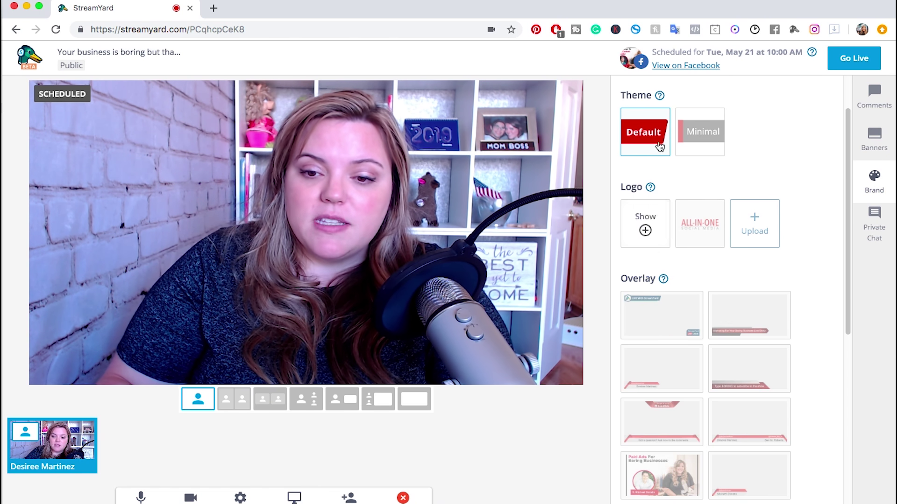
pyautogui.scroll(1, 710, 155)
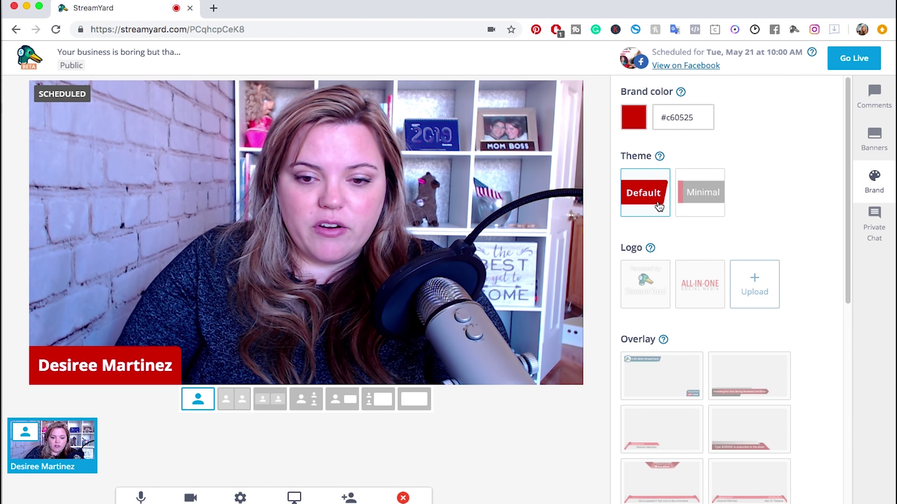
pyautogui.click(632, 207)
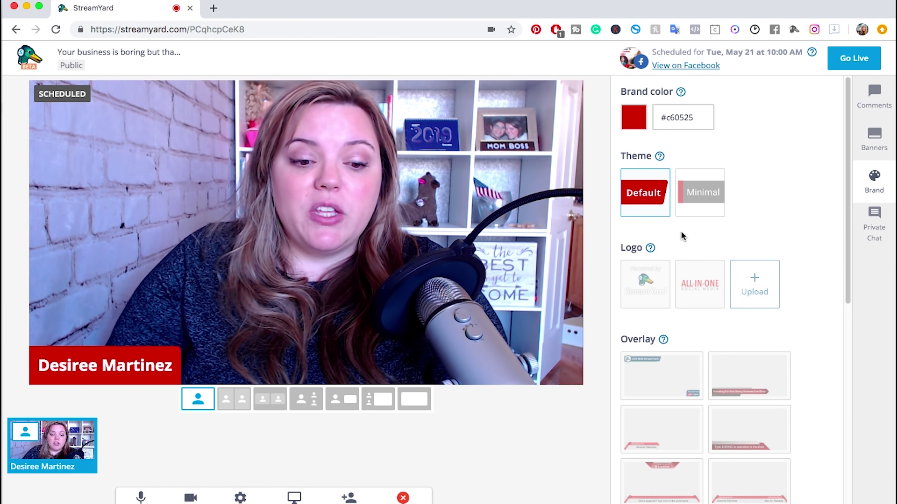
# - Show the ALL-IN-ONE logo on the stream instead of the StreamYard logo
pyautogui.scroll(-1, 677, 238)
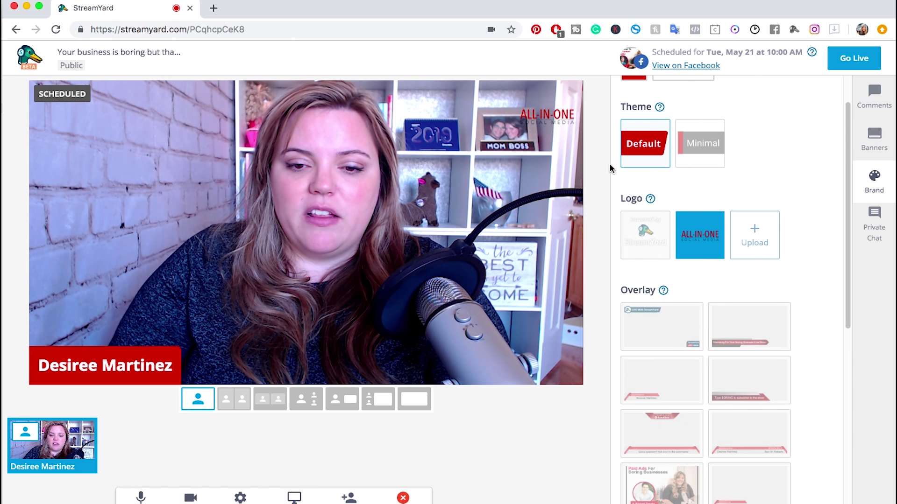
pyautogui.click(646, 230)
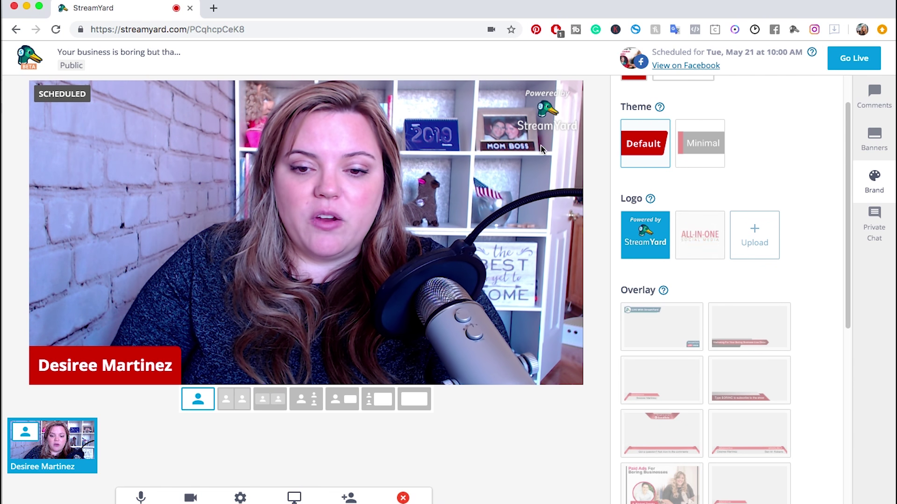
pyautogui.click(705, 238)
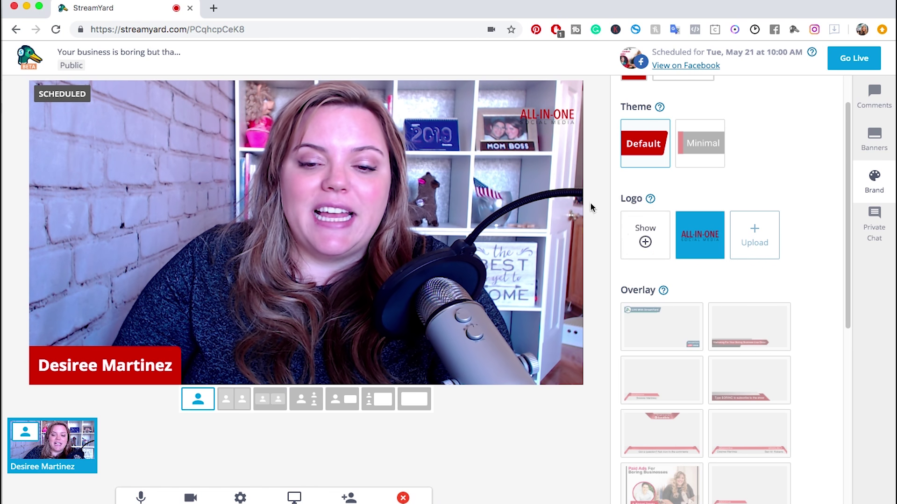
pyautogui.scroll(-2, 732, 232)
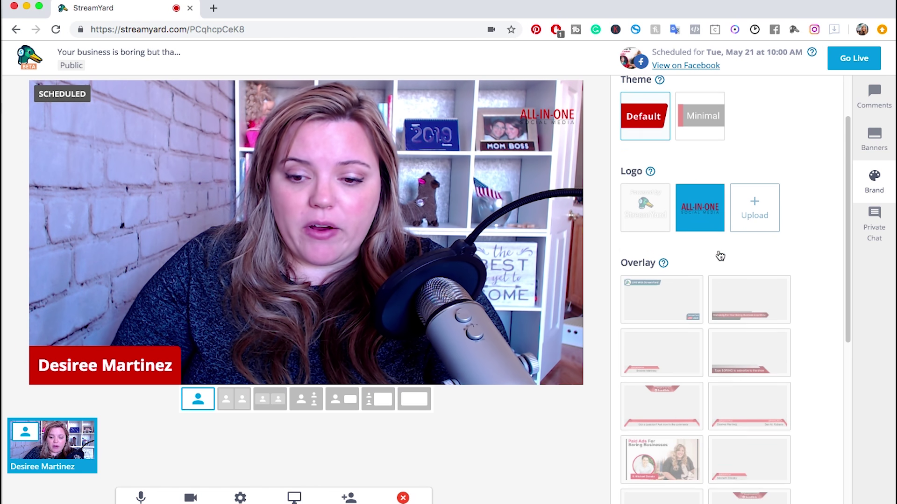
pyautogui.moveTo(643, 258)
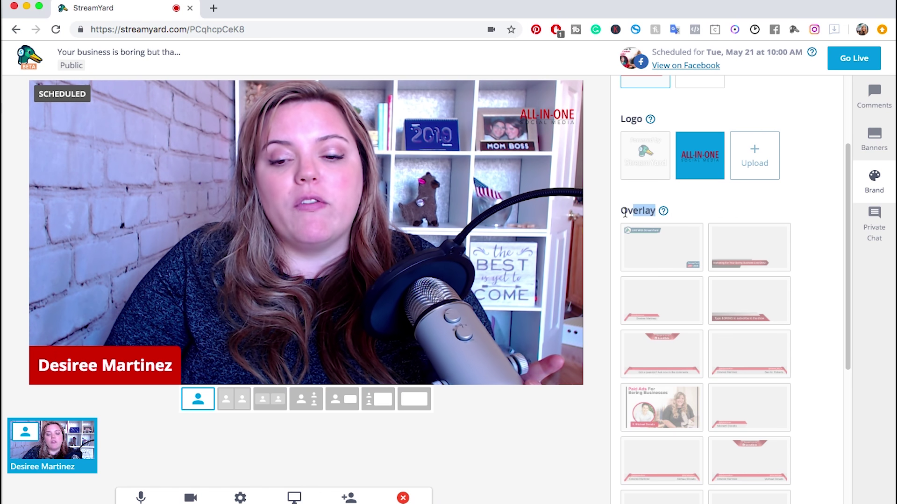
pyautogui.moveTo(625, 213); pyautogui.dragTo(621, 211)
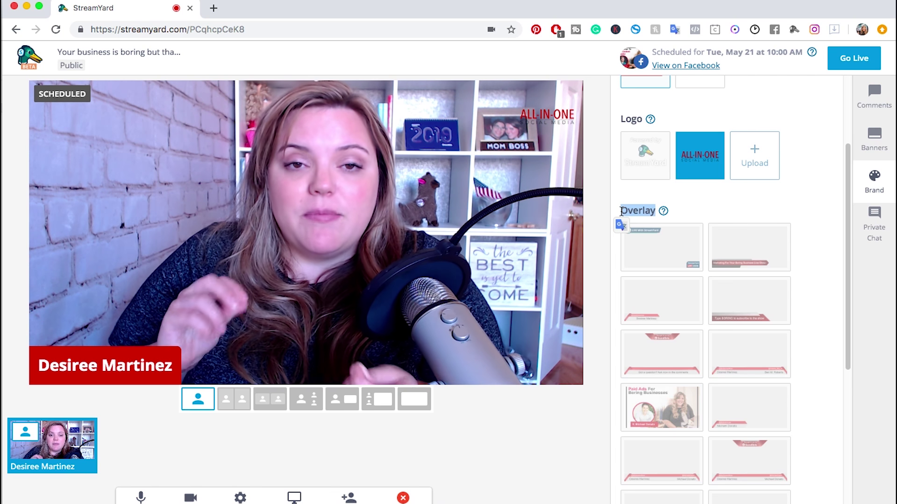
pyautogui.click(750, 256)
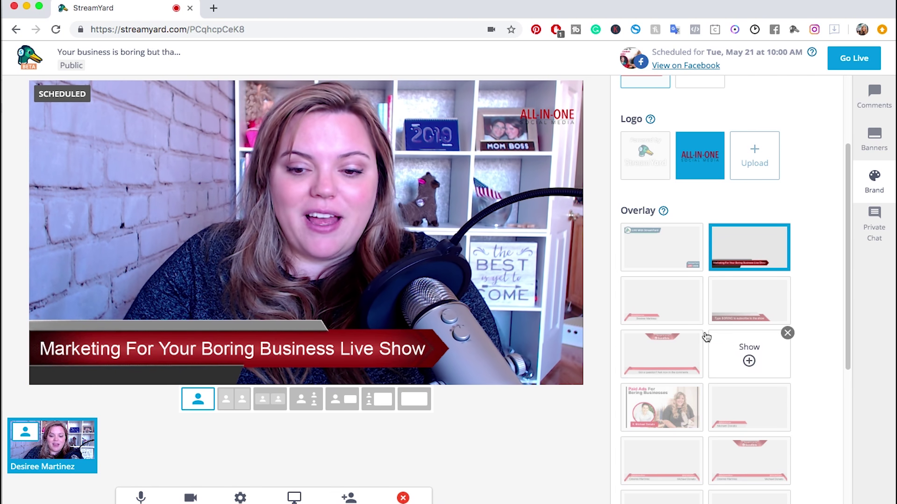
pyautogui.click(660, 304)
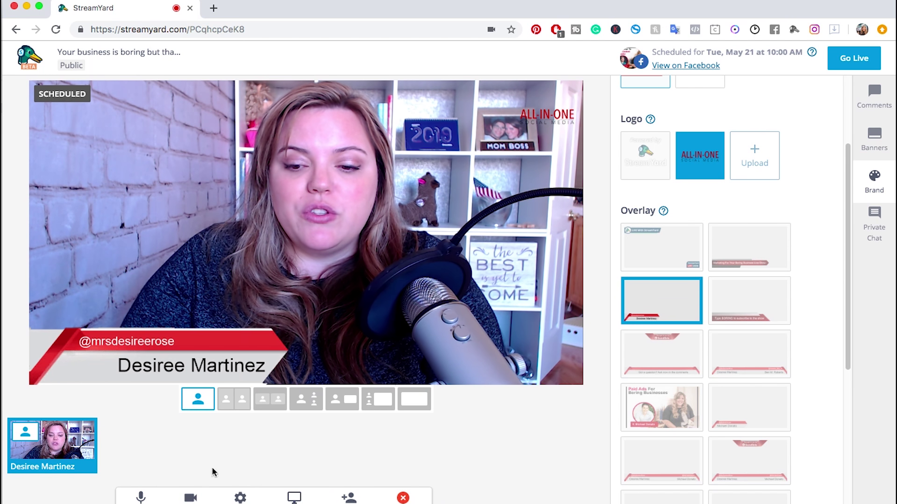
pyautogui.scroll(-6, 673, 461)
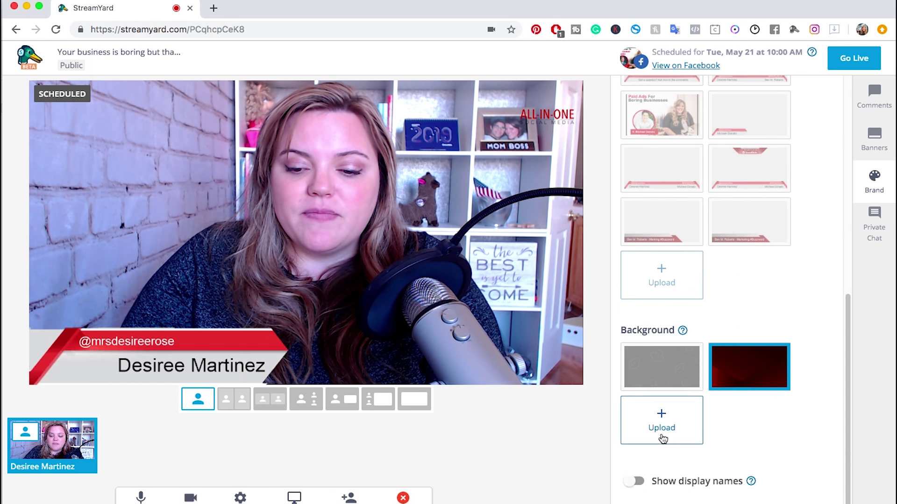
pyautogui.scroll(8, 662, 439)
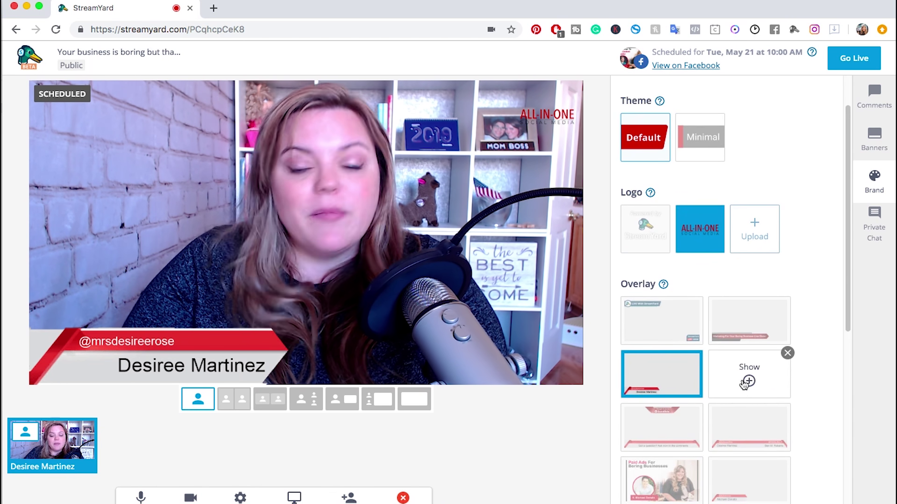
pyautogui.click(748, 382)
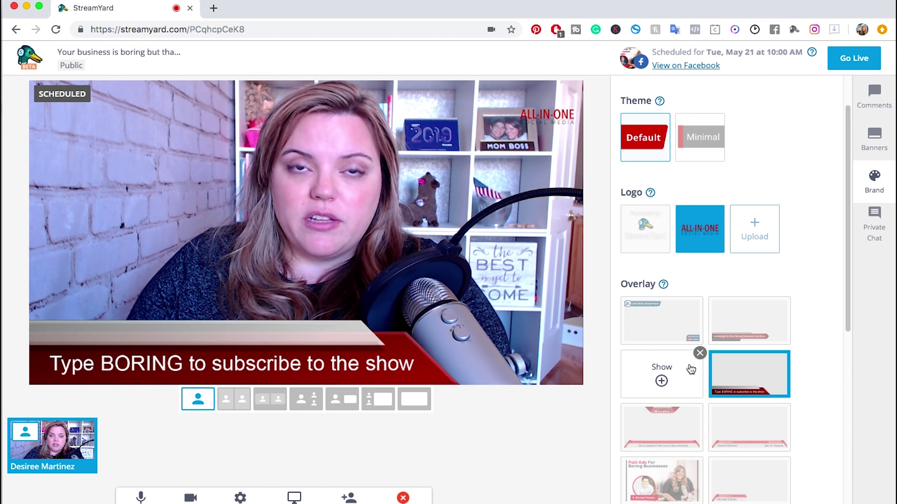
pyautogui.scroll(-1, 700, 350)
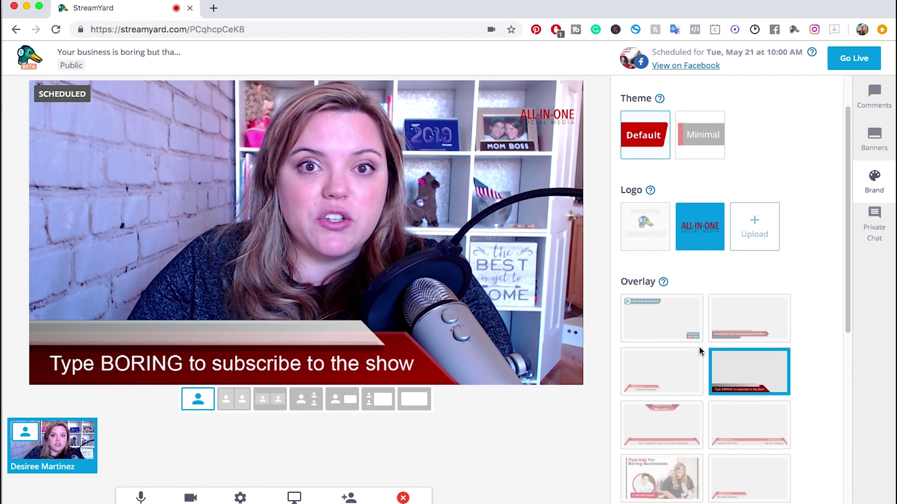
pyautogui.scroll(-3, 699, 348)
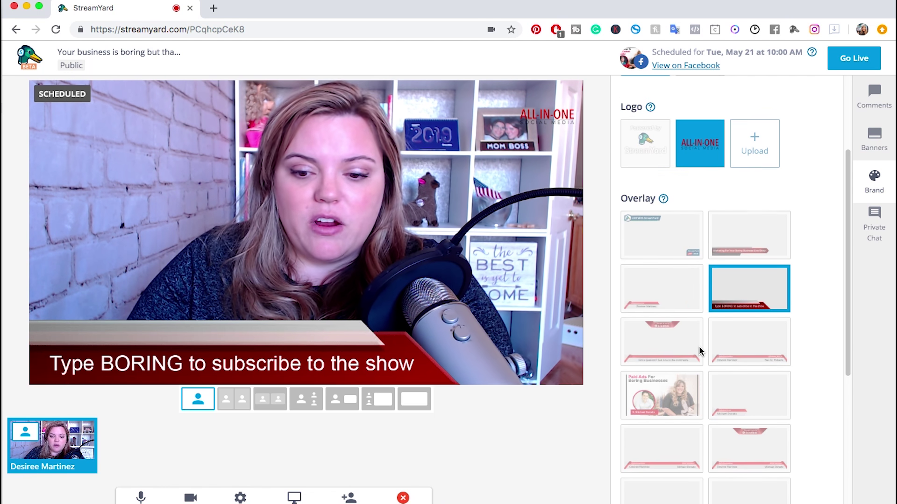
pyautogui.click(660, 350)
pyautogui.click(749, 349)
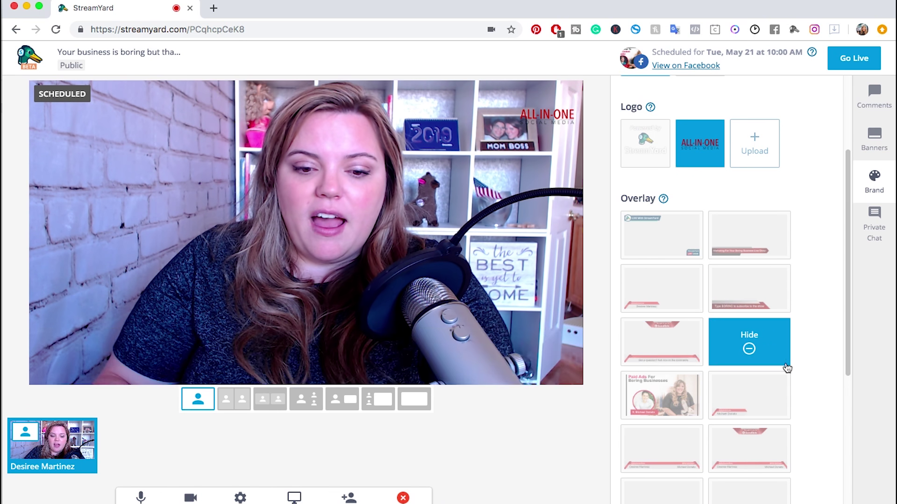
pyautogui.scroll(-3, 659, 337)
pyautogui.click(660, 320)
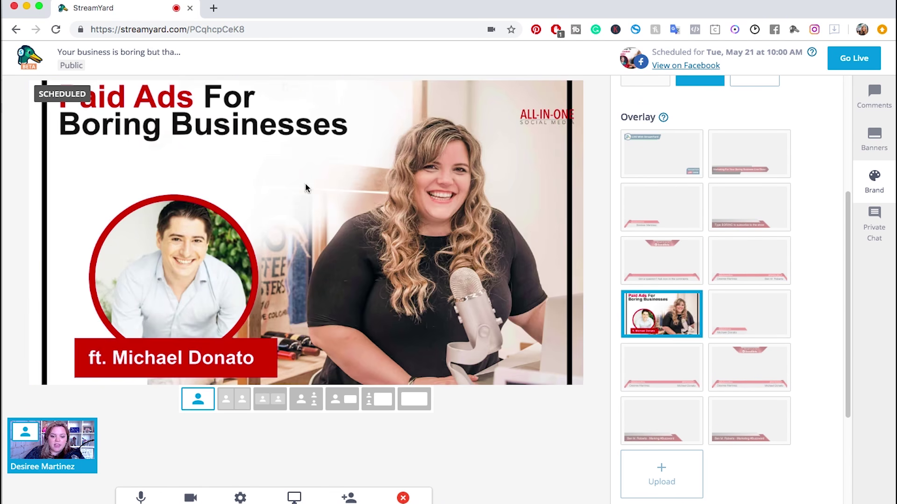
pyautogui.click(749, 321)
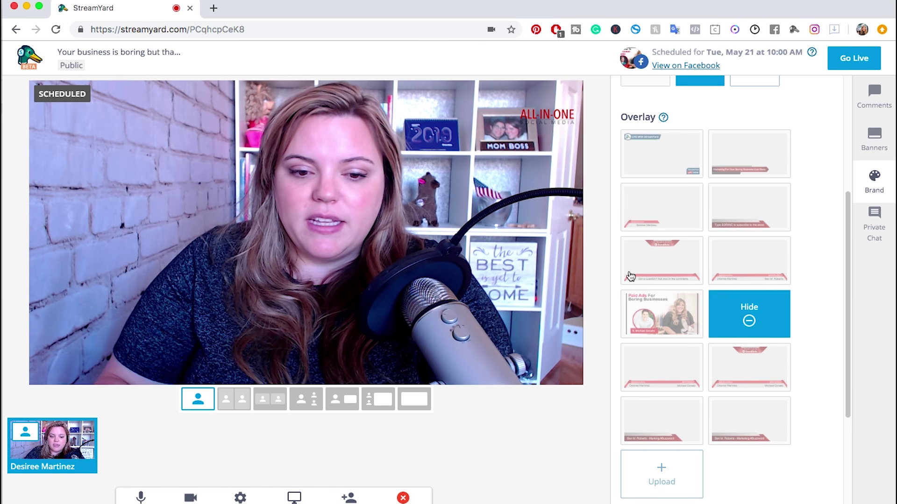
pyautogui.click(661, 374)
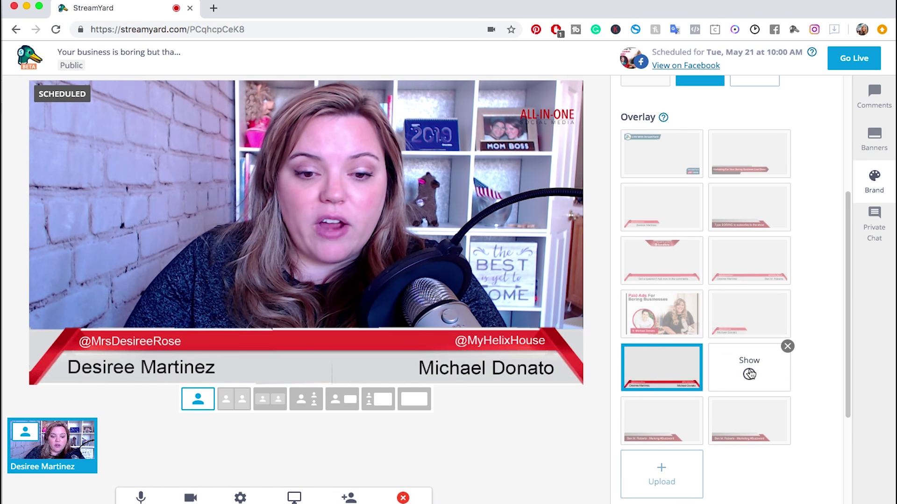
pyautogui.click(747, 375)
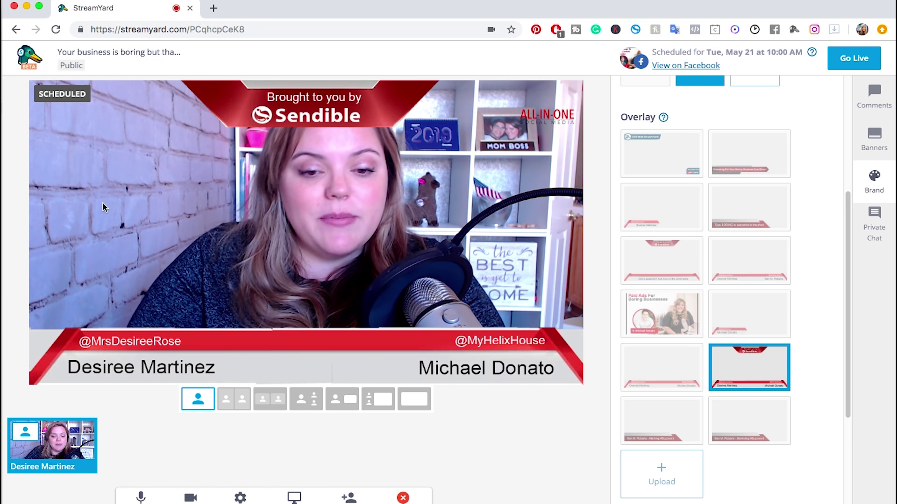
pyautogui.scroll(-3, 696, 382)
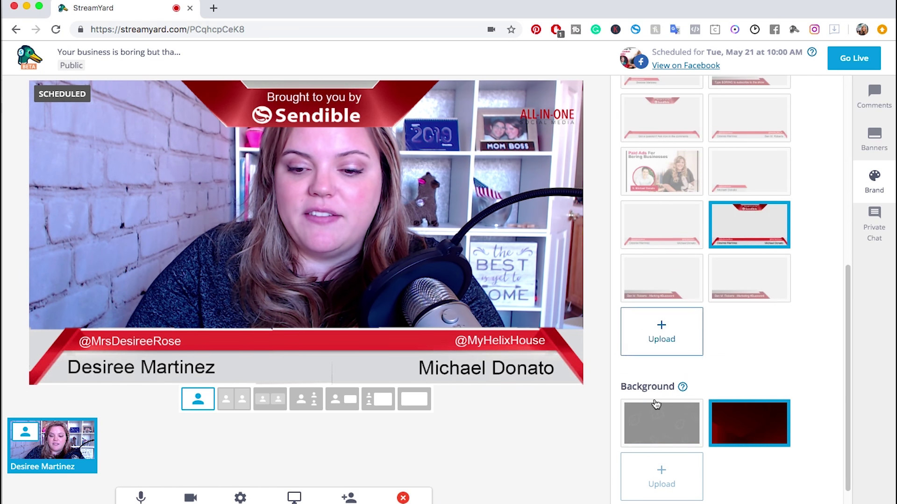
pyautogui.scroll(3, 764, 304)
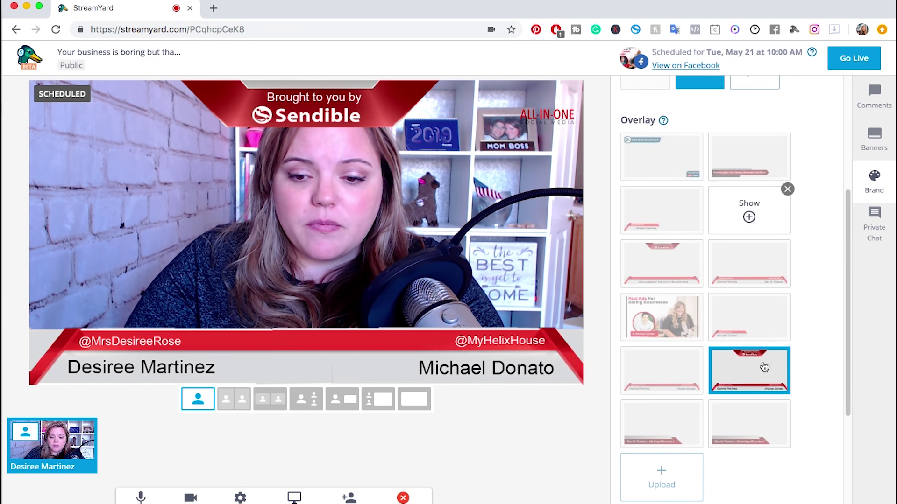
# - Hide the Sendible overlay so only the host's camera appears full-frame
pyautogui.click(55, 446)
pyautogui.scroll(-4, 743, 354)
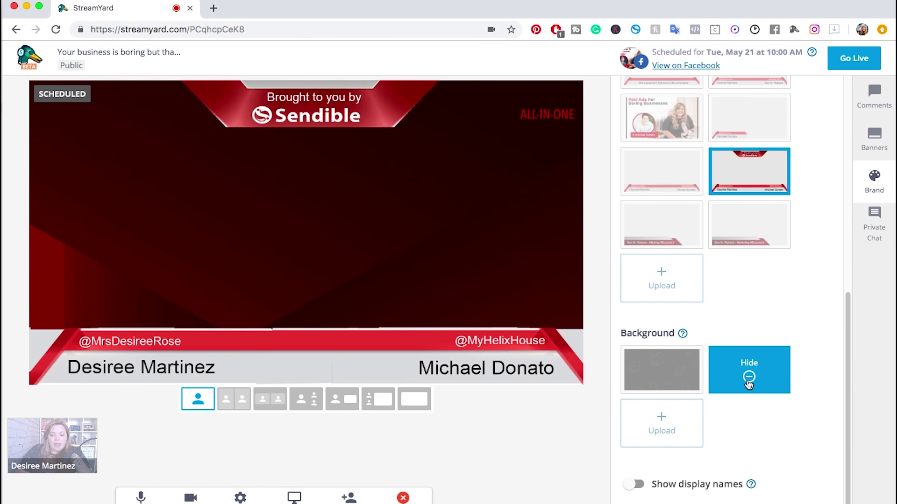
pyautogui.scroll(4, 753, 248)
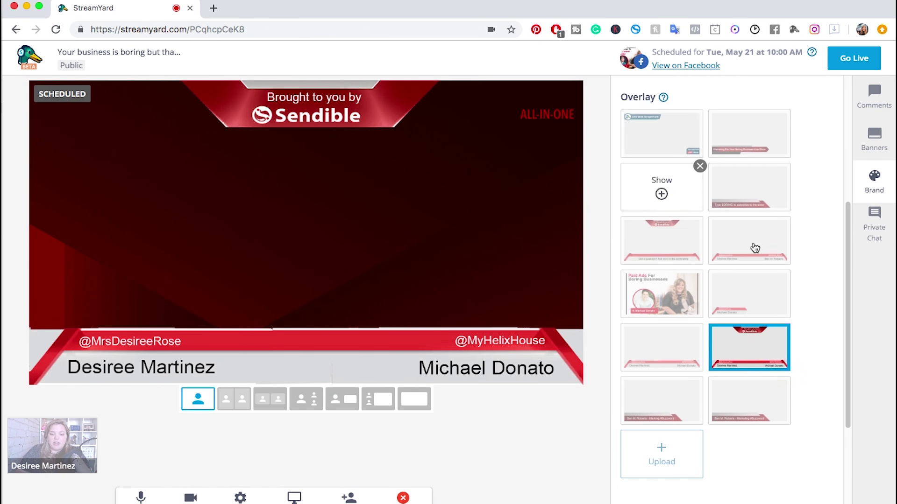
pyautogui.click(749, 353)
pyautogui.scroll(5, 720, 229)
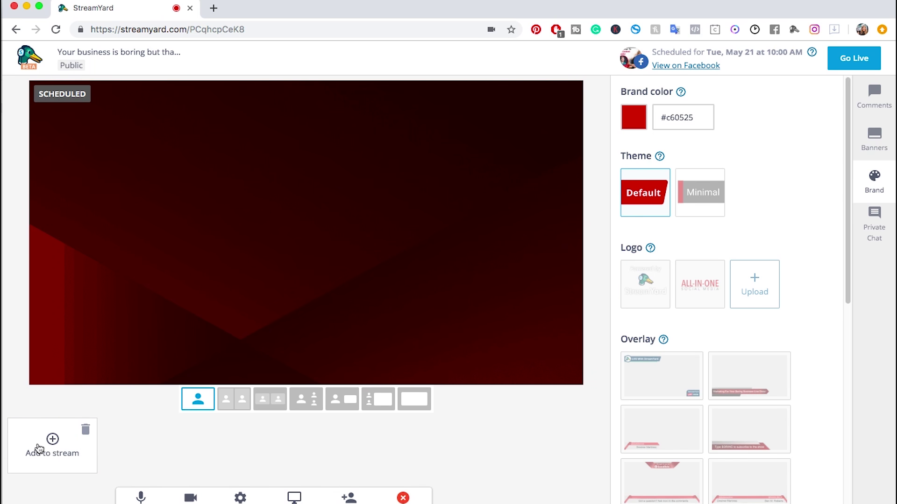
pyautogui.click(39, 449)
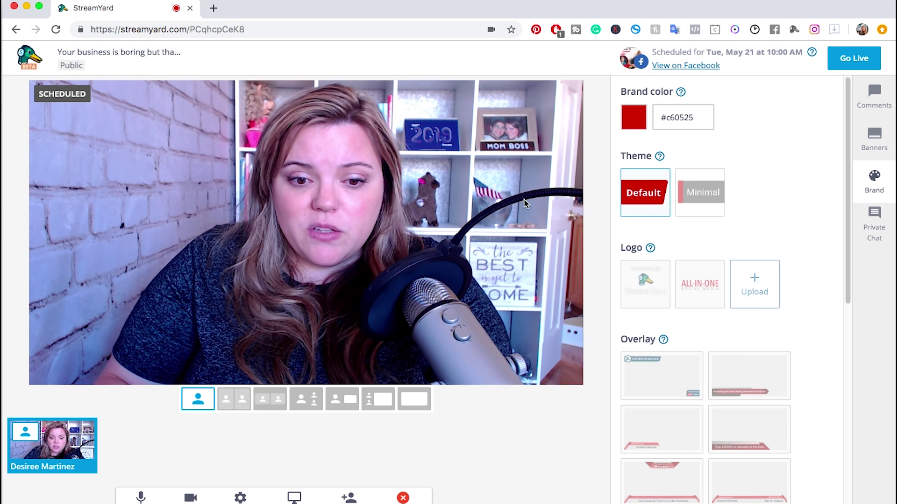
# - Upload All in one opener_new.mp4 from Downloads as a video overlay
pyautogui.scroll(-2, 743, 303)
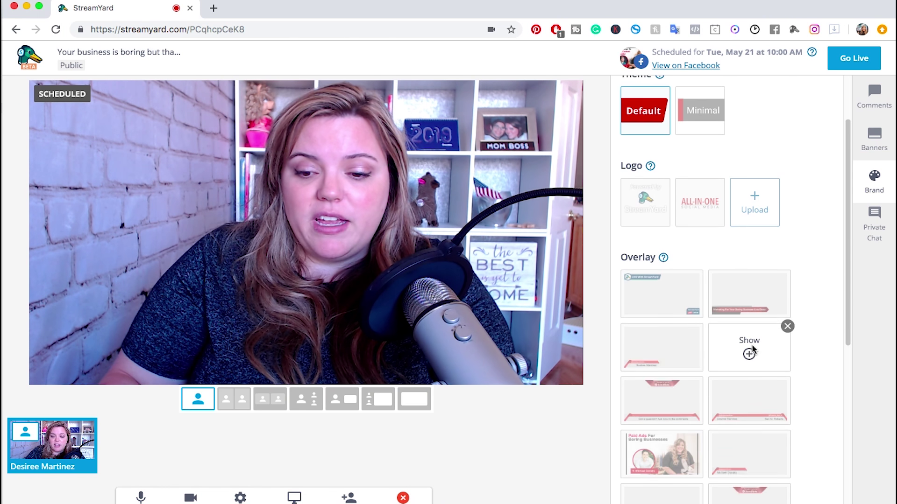
pyautogui.scroll(-8, 752, 349)
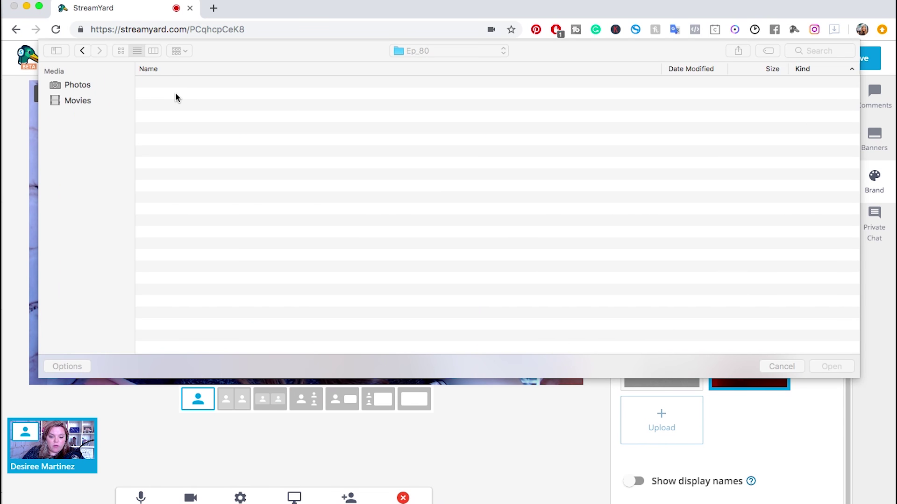
pyautogui.click(88, 148)
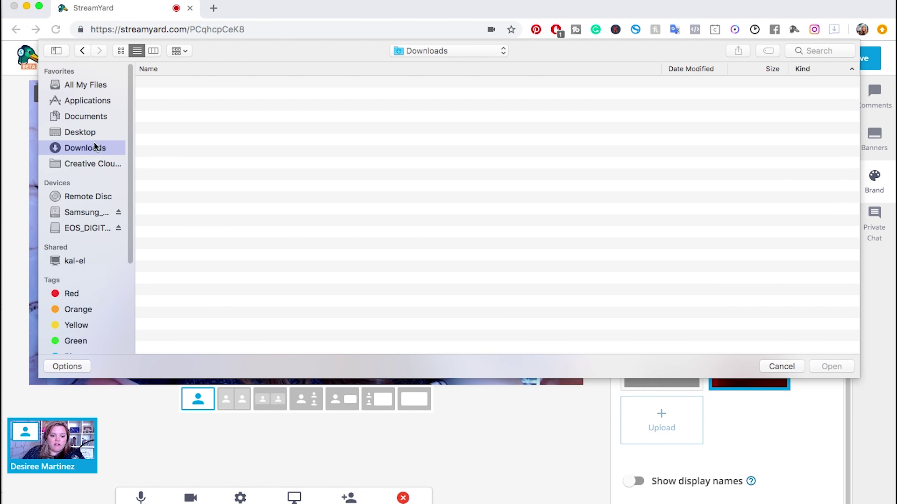
pyautogui.click(677, 68)
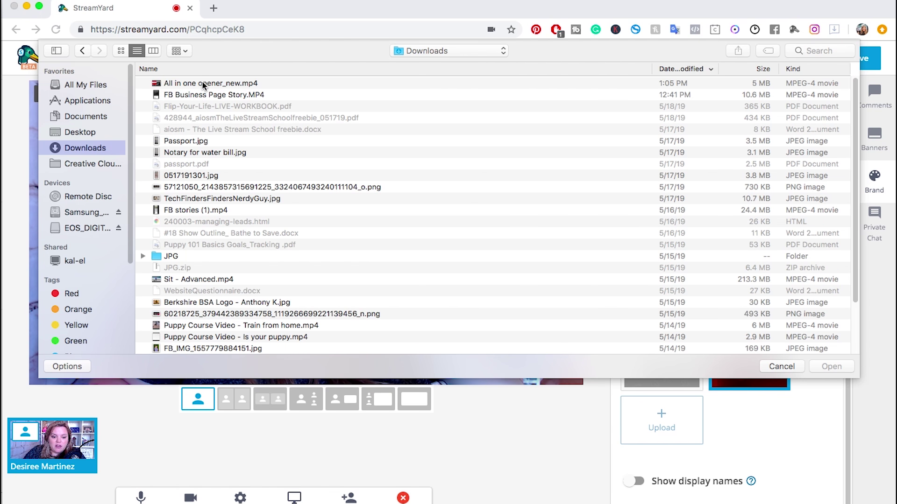
pyautogui.click(204, 84)
pyautogui.click(832, 367)
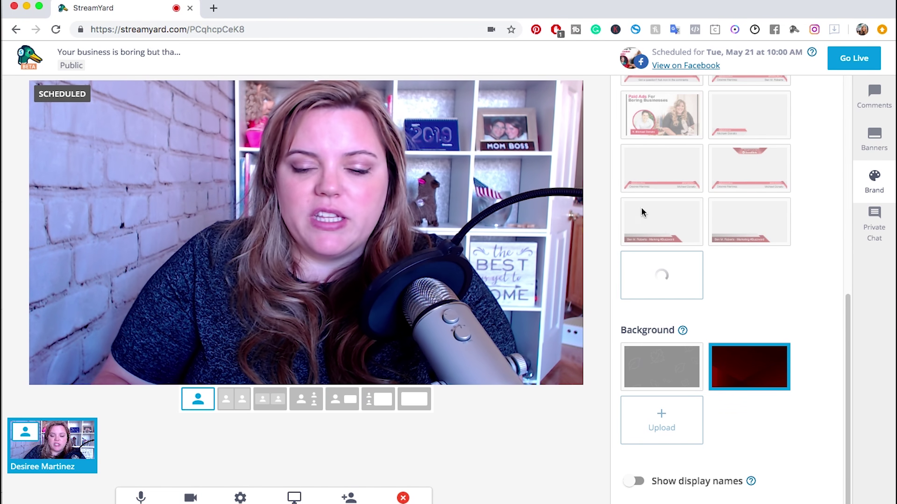
# - Play the uploaded opener video overlay on the stream
pyautogui.moveTo(697, 217)
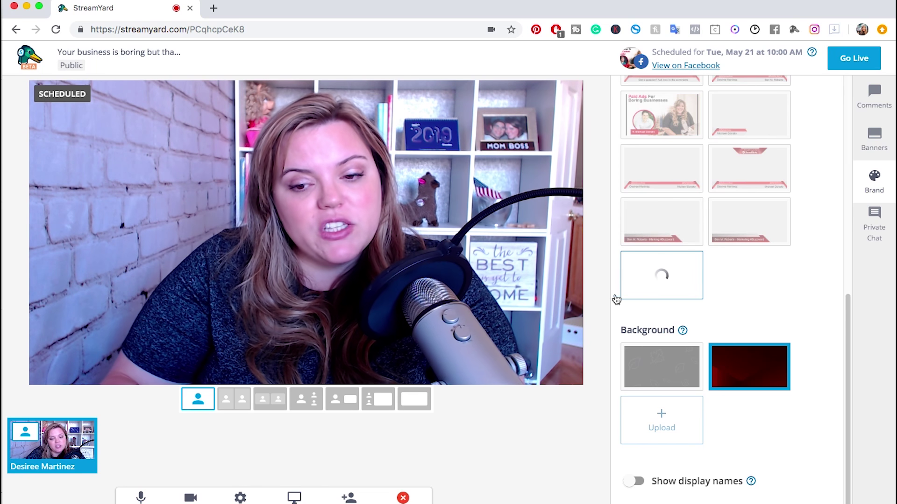
pyautogui.moveTo(673, 270)
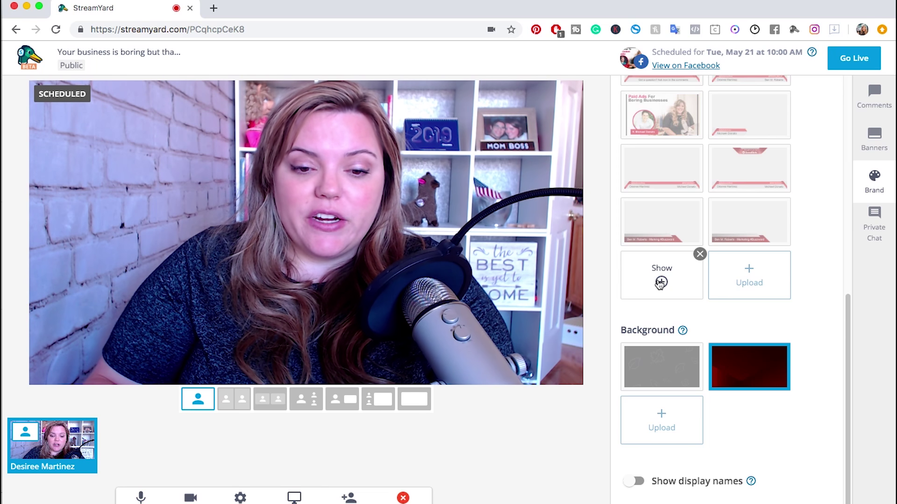
pyautogui.click(660, 283)
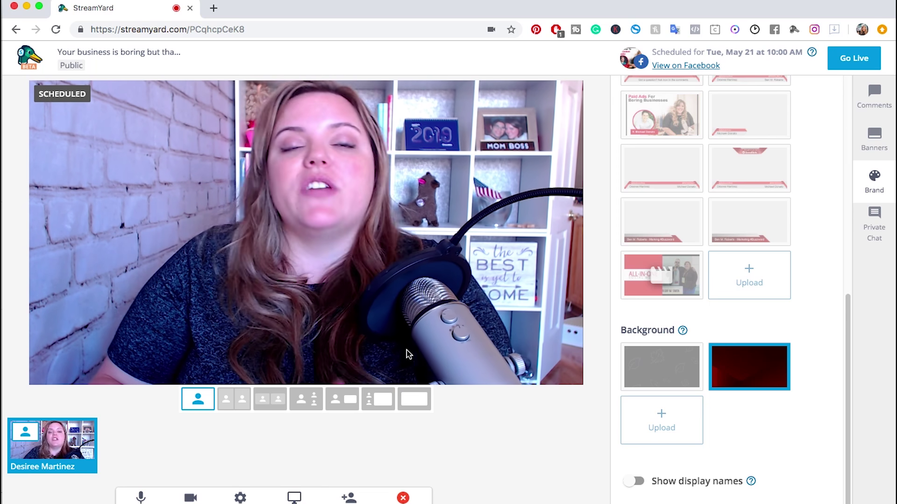
pyautogui.moveTo(670, 282)
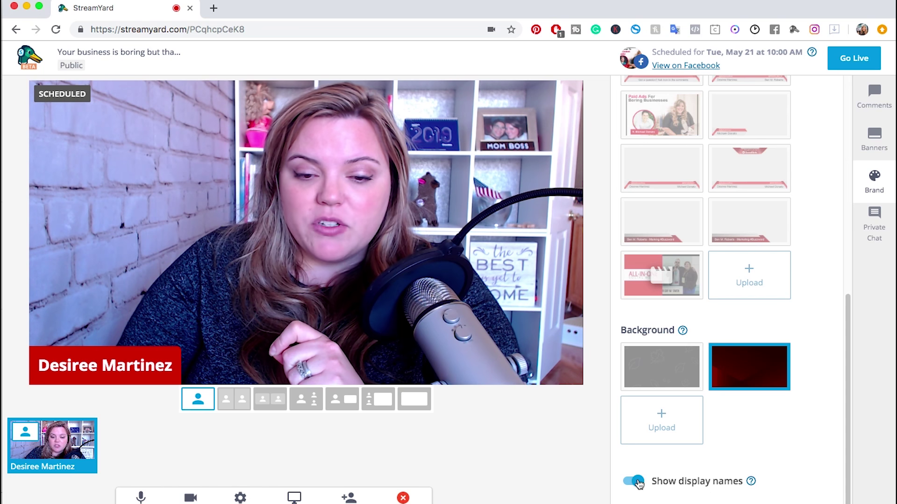
# - Show the lower-third overlay with the host's name and social handle on the stream
pyautogui.scroll(10, 735, 298)
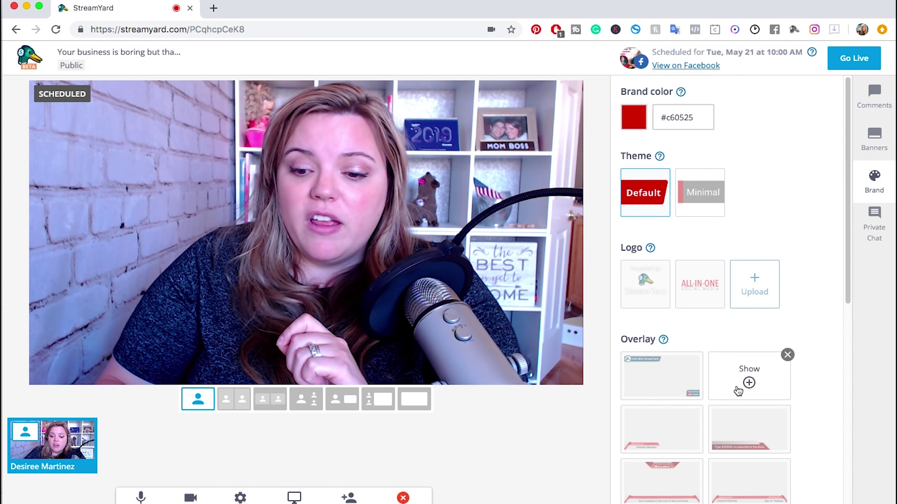
pyautogui.click(661, 429)
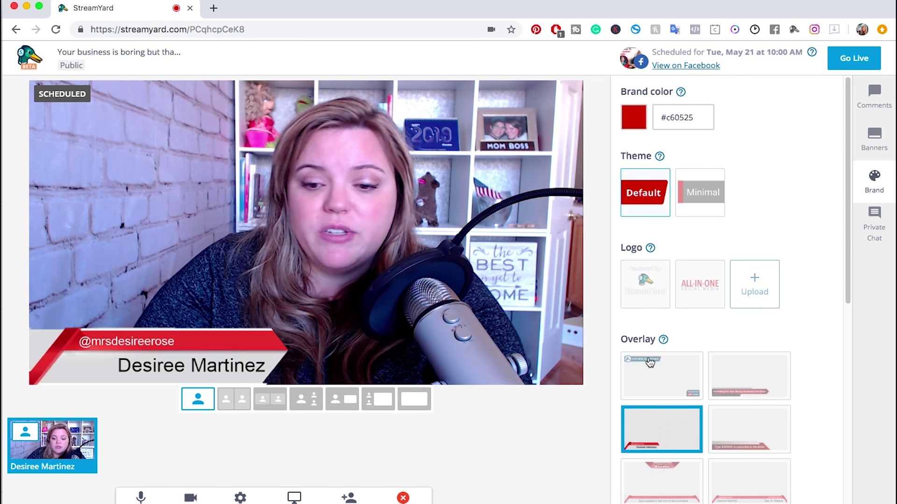
pyautogui.scroll(-2, 646, 453)
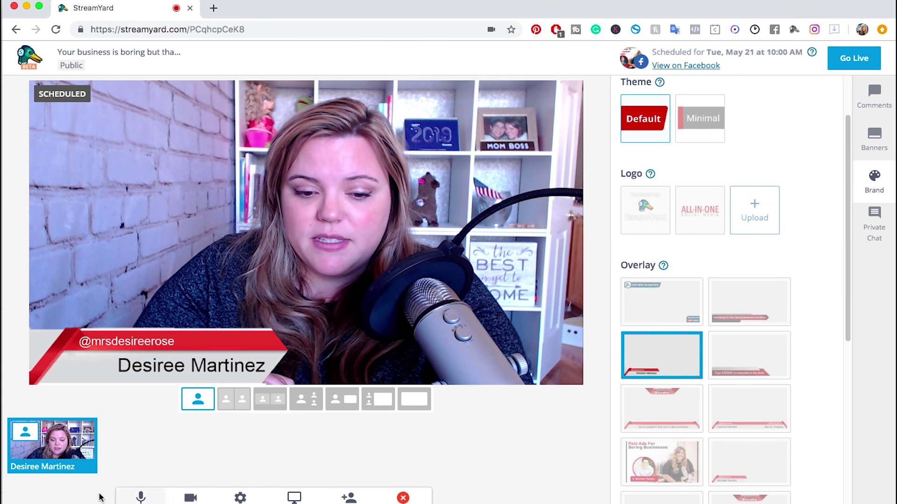
# - Bring up and dismiss the guest invite link, then start and cancel a screen share
pyautogui.click(349, 498)
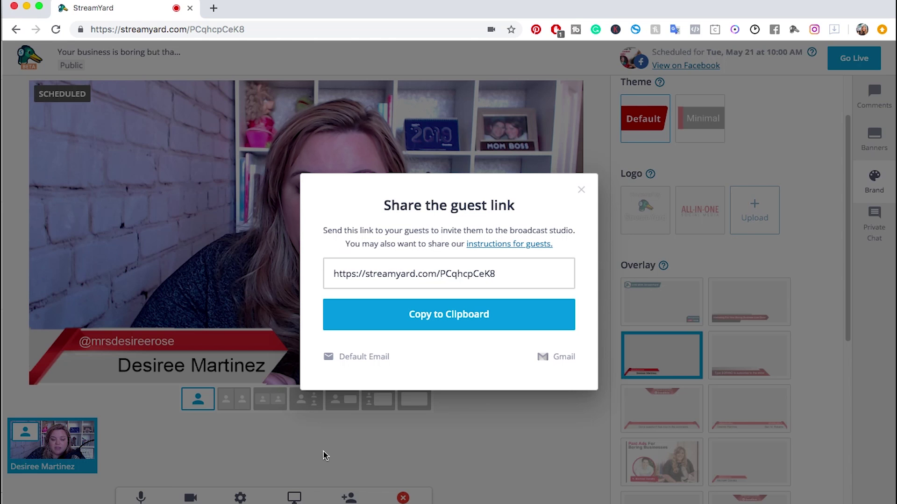
pyautogui.click(581, 192)
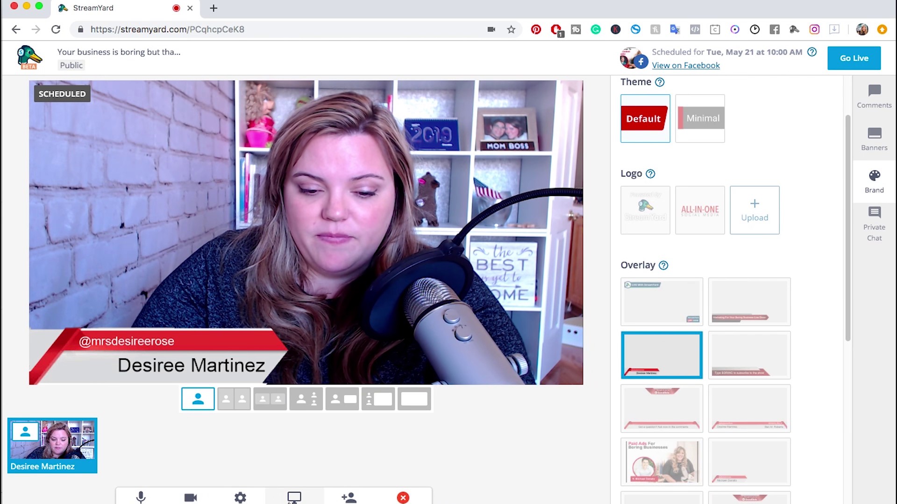
pyautogui.click(313, 500)
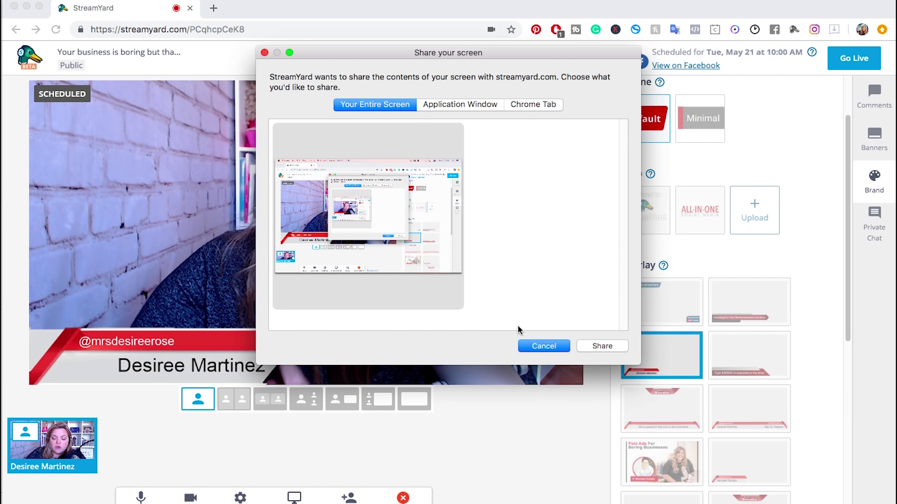
pyautogui.click(543, 346)
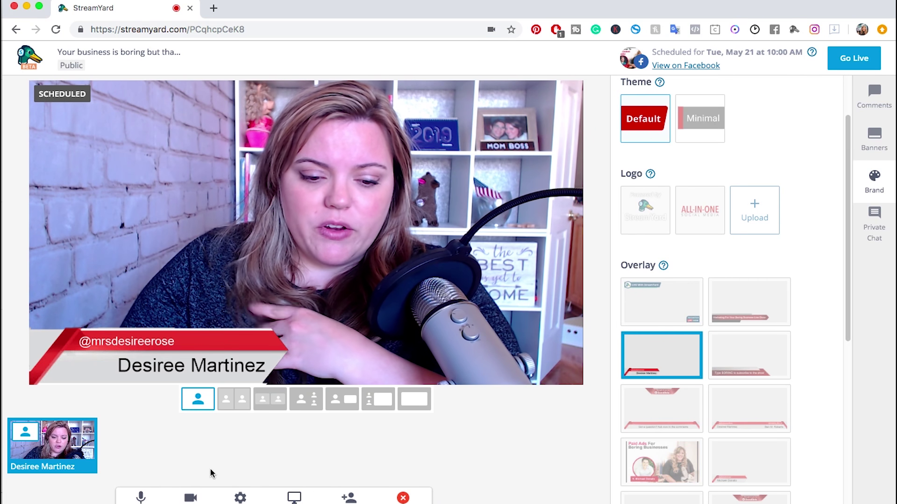
# - Open the private chat with guests, then return to the branding settings
pyautogui.scroll(-3, 770, 317)
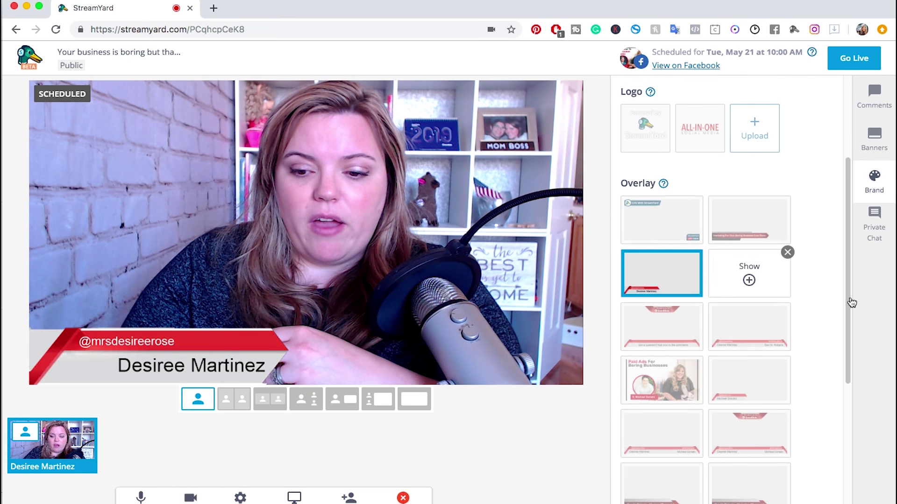
pyautogui.moveTo(674, 338)
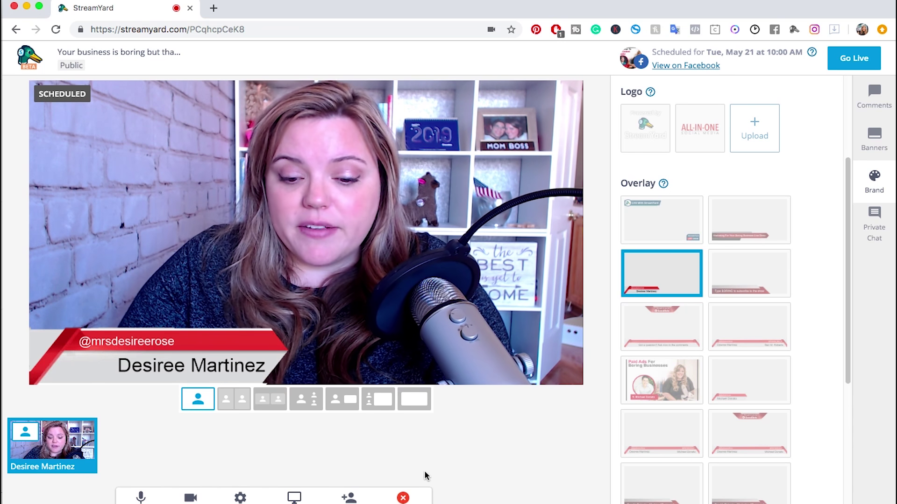
pyautogui.scroll(-5, 610, 328)
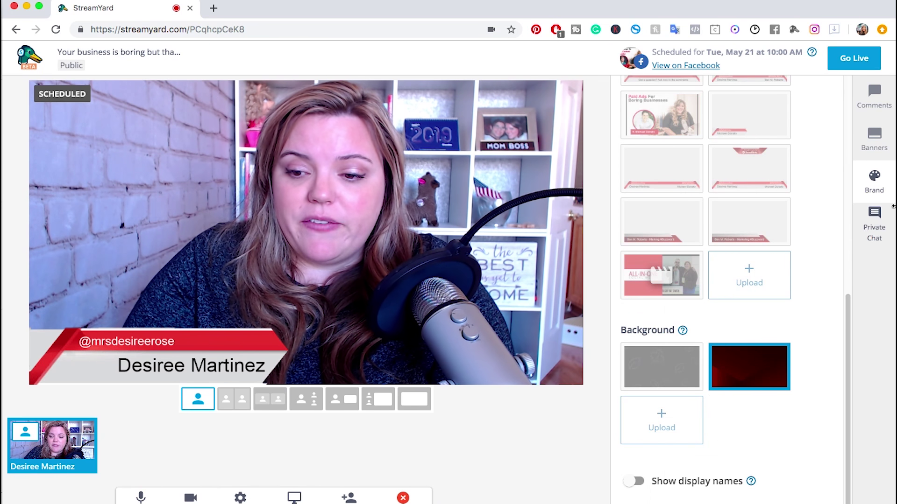
pyautogui.click(873, 222)
pyautogui.click(670, 464)
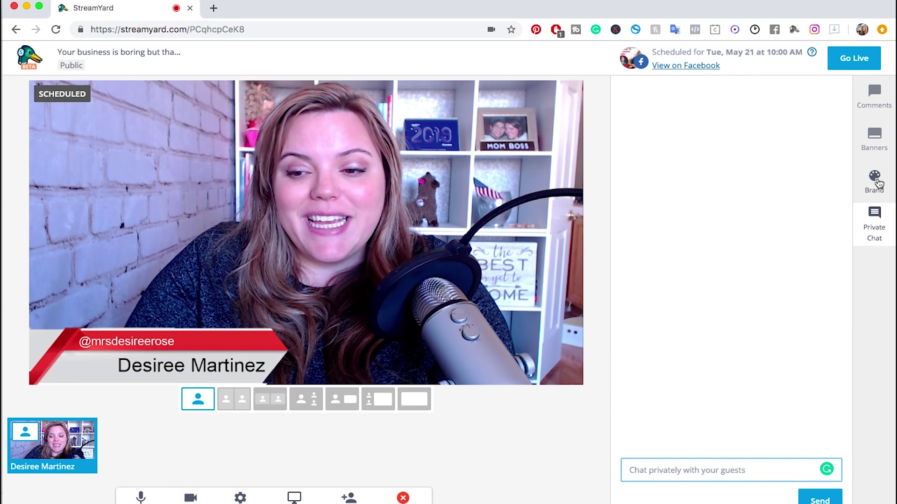
pyautogui.click(874, 180)
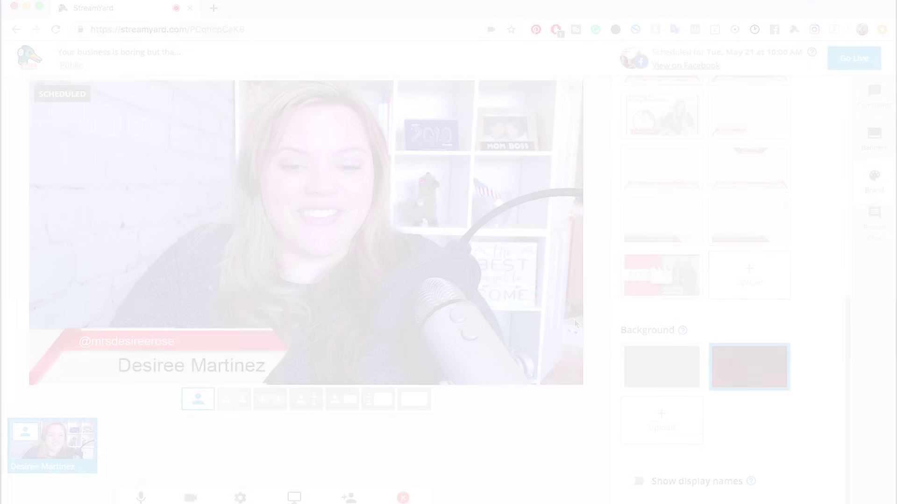